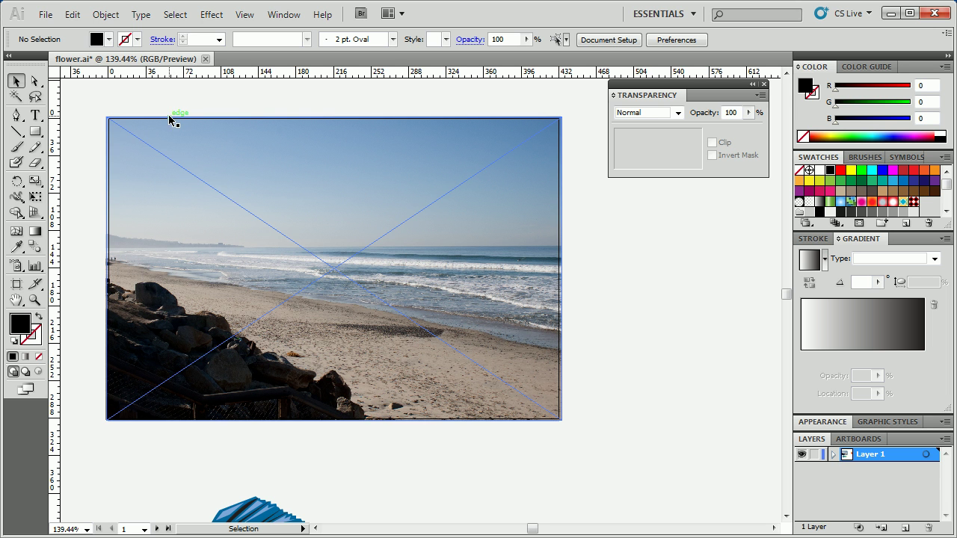
Draw a rectangle across the middle of the beach photo and fill it with a white-to-black gradient
{"action": "left_click_drag", "start_coordinate": [182, 154], "coordinate": [288, 181]}
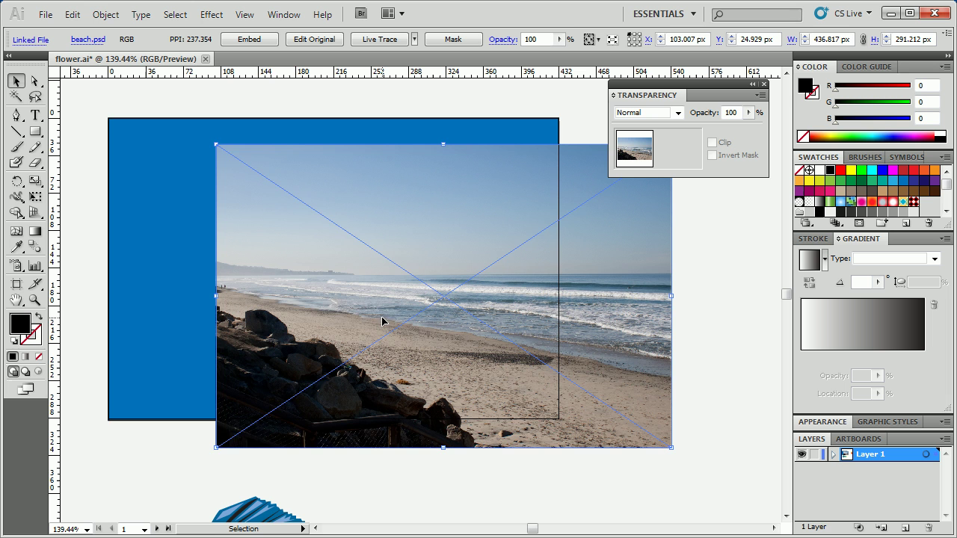
{"action": "left_click_drag", "start_coordinate": [383, 317], "coordinate": [272, 287]}
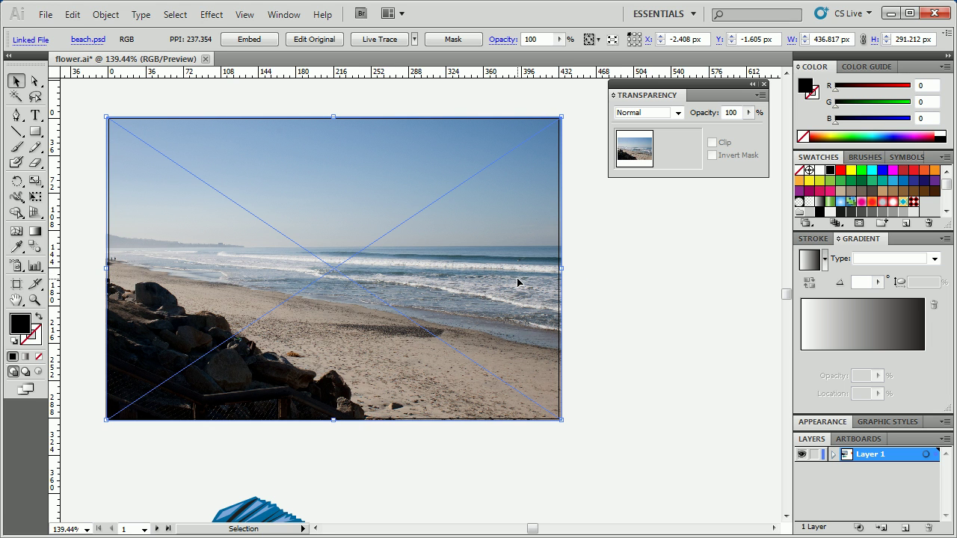
{"action": "left_click", "coordinate": [34, 131]}
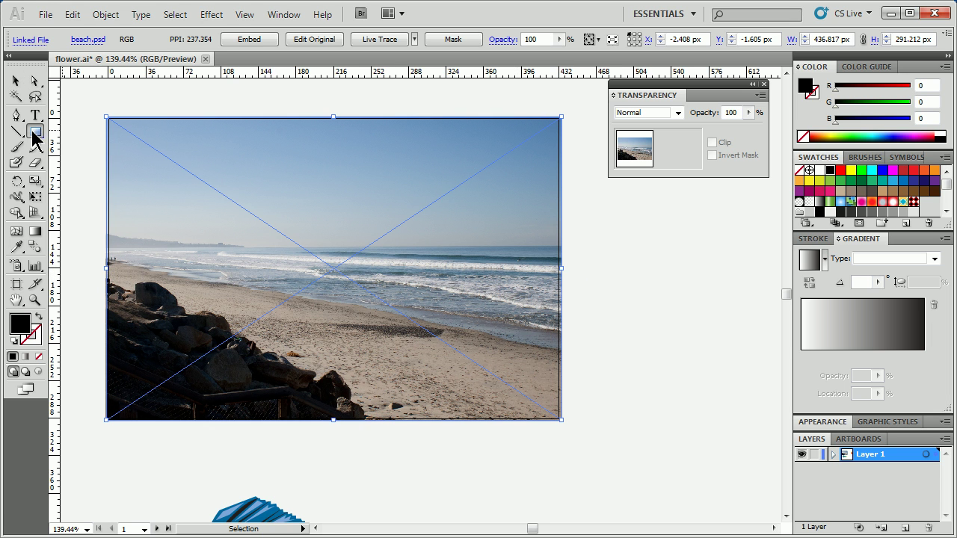
{"action": "mouse_move", "coordinate": [100, 181]}
{"action": "left_mouse_down"}
{"action": "mouse_move", "coordinate": [214, 261]}
{"action": "mouse_move", "coordinate": [578, 341]}
{"action": "left_mouse_up"}
{"action": "key", "text": "v"}
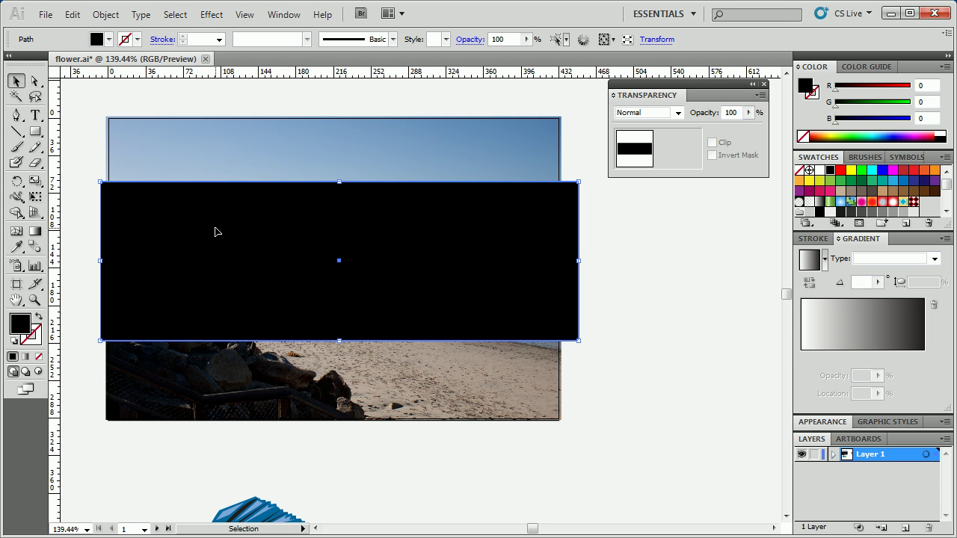
{"action": "key", "text": "period"}
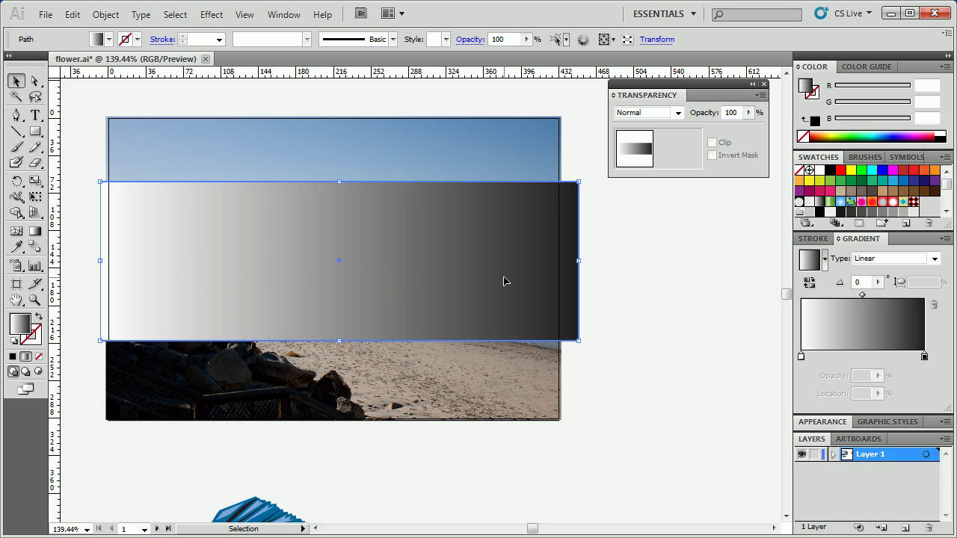
Move the black gradient stop to 80% and shift the gradient rectangle about 37 px right
{"action": "left_click_drag", "start_coordinate": [503, 281], "coordinate": [464, 263]}
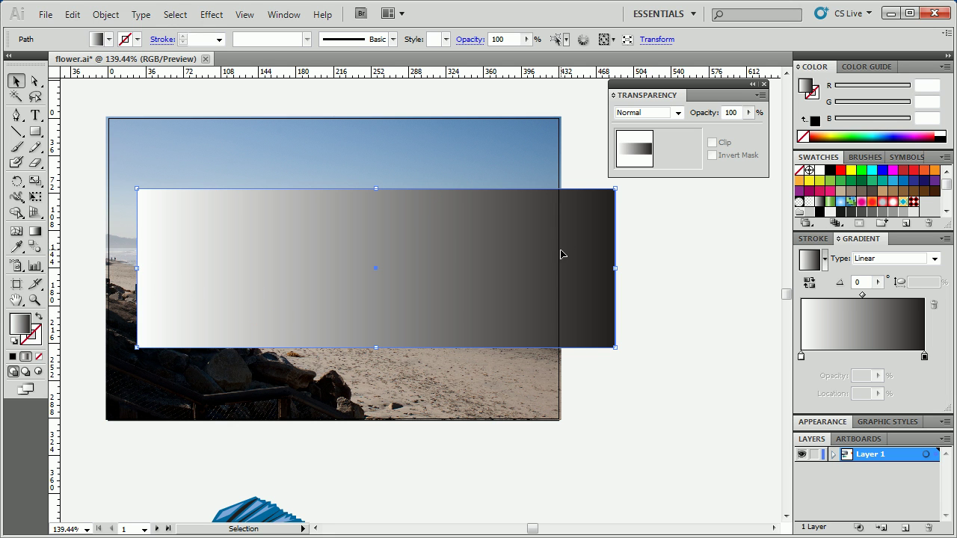
{"action": "left_click_drag", "start_coordinate": [588, 247], "coordinate": [551, 254]}
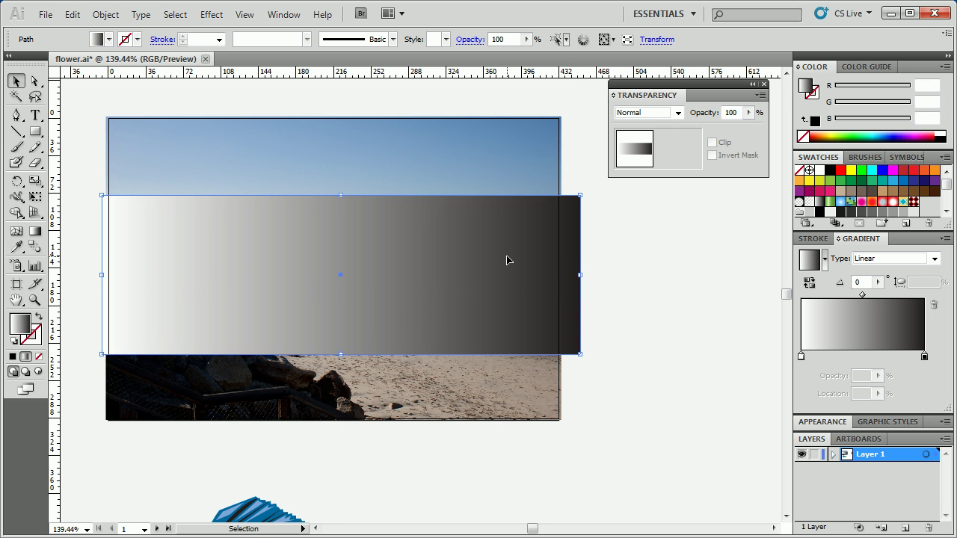
{"action": "key", "text": "g"}
{"action": "left_click_drag", "start_coordinate": [581, 285], "coordinate": [486, 284]}
{"action": "double_click", "coordinate": [486, 284]}
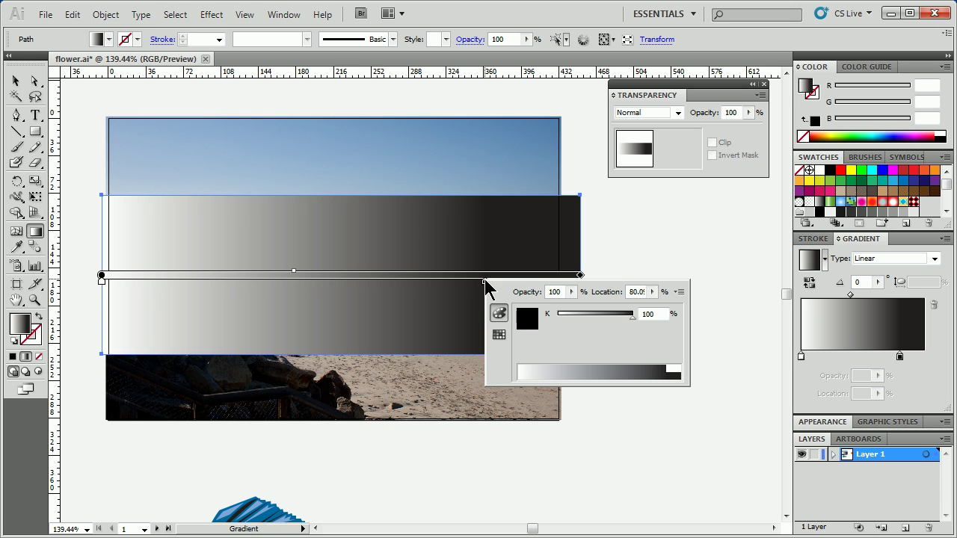
{"action": "left_click", "coordinate": [455, 177]}
{"action": "key", "text": "v"}
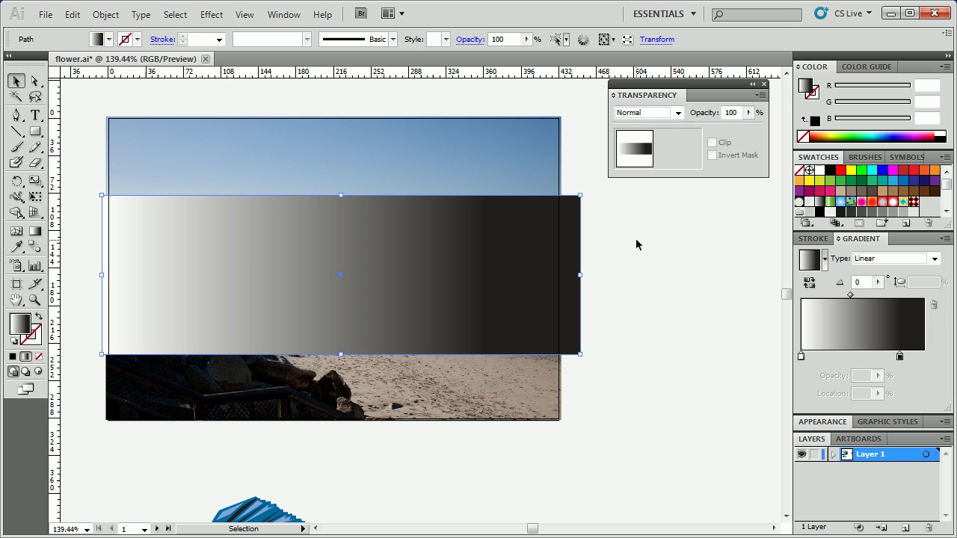
{"action": "left_click_drag", "start_coordinate": [335, 257], "coordinate": [363, 256]}
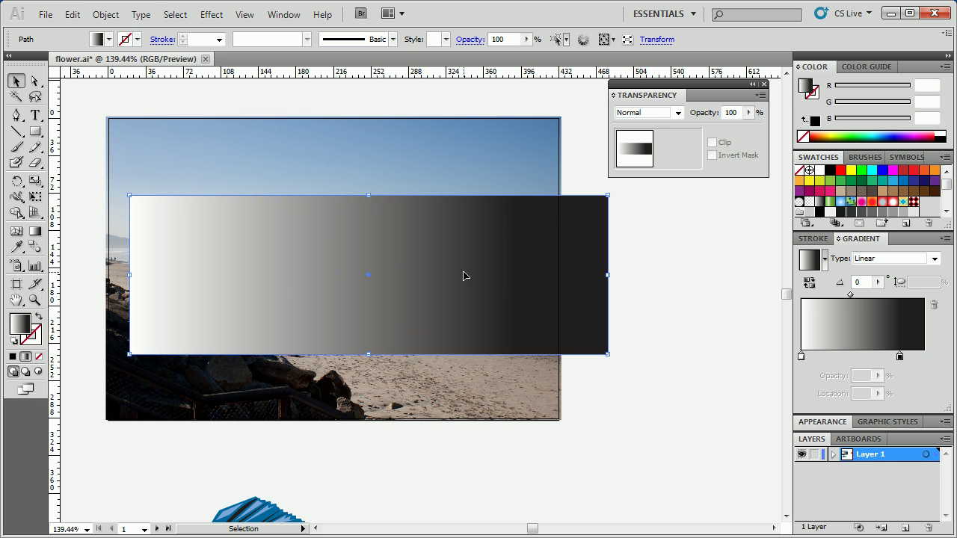
Select the beach photo with the gradient rectangle and choose Make Opacity Mask in the Transparency panel
{"action": "left_click", "coordinate": [242, 171], "text": "shift"}
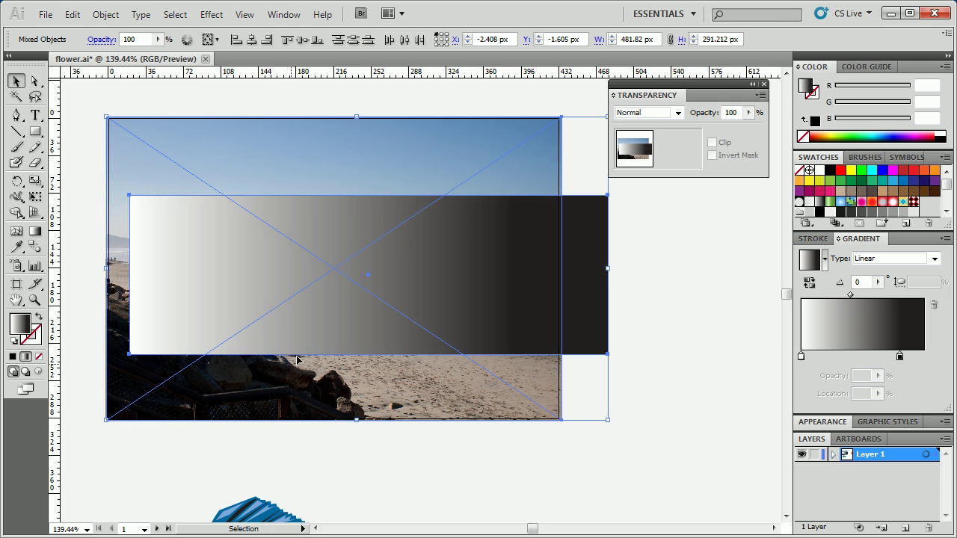
{"action": "left_click_drag", "start_coordinate": [669, 88], "coordinate": [640, 142]}
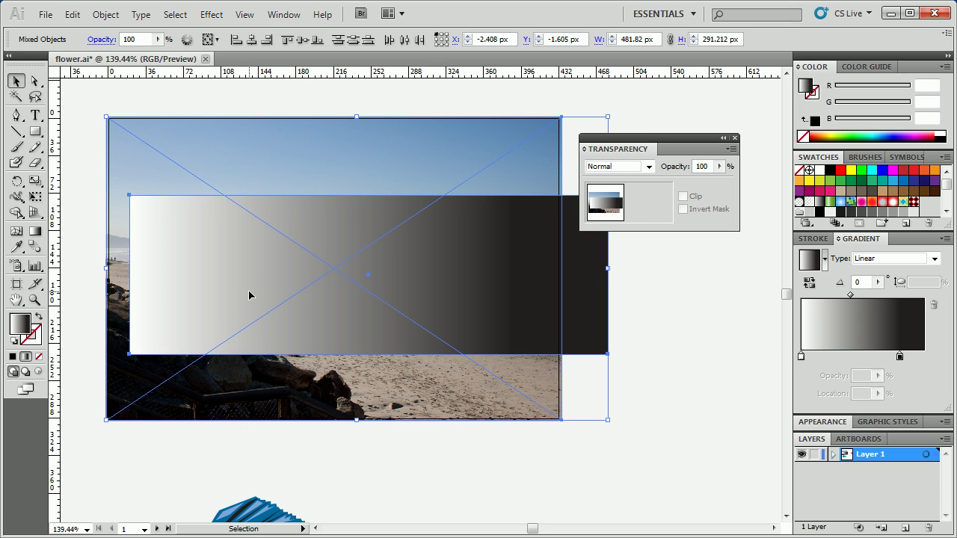
{"action": "right_click", "coordinate": [235, 240]}
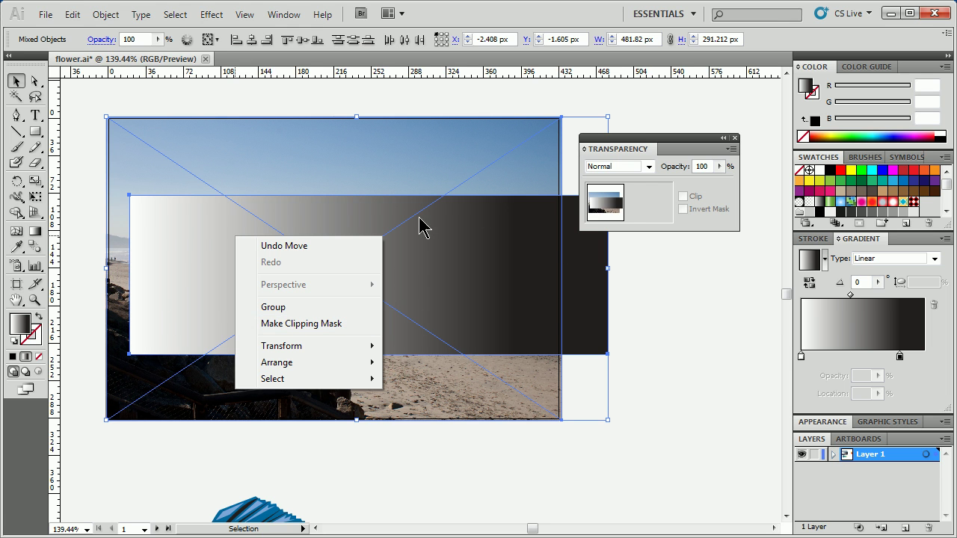
{"action": "left_click", "coordinate": [180, 318]}
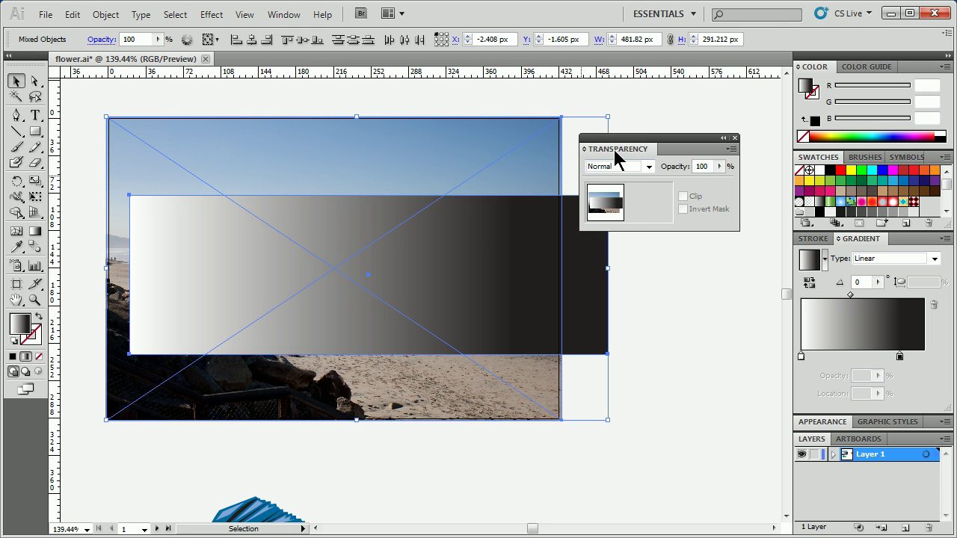
{"action": "left_click", "coordinate": [730, 149]}
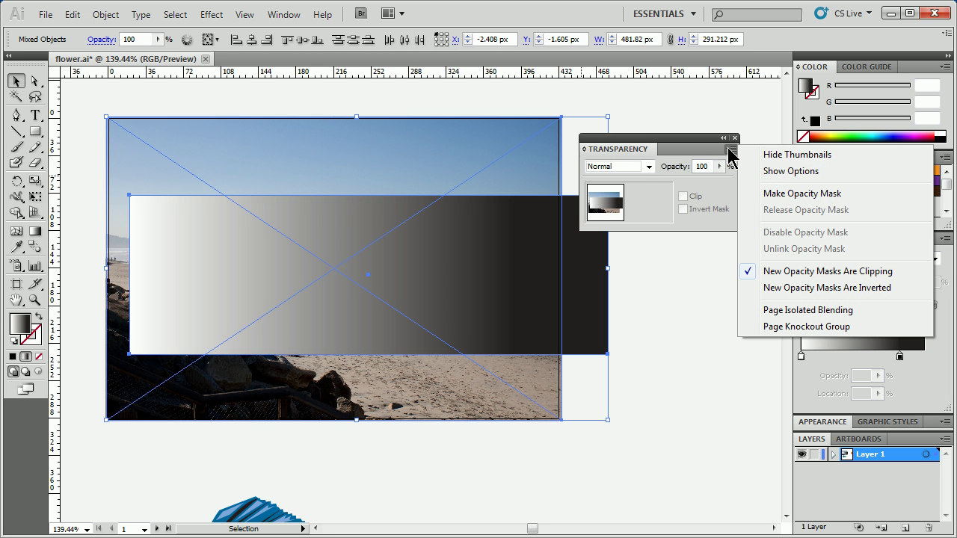
{"action": "left_click", "coordinate": [825, 193]}
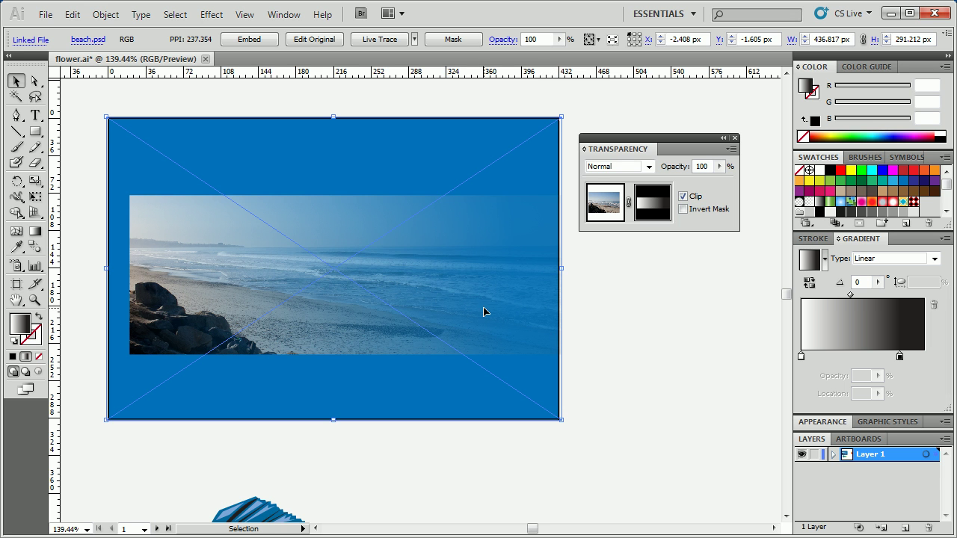
Confirm the mask moves with the photo, then switch to editing the gradient opacity mask path
{"action": "left_click_drag", "start_coordinate": [342, 299], "coordinate": [506, 378]}
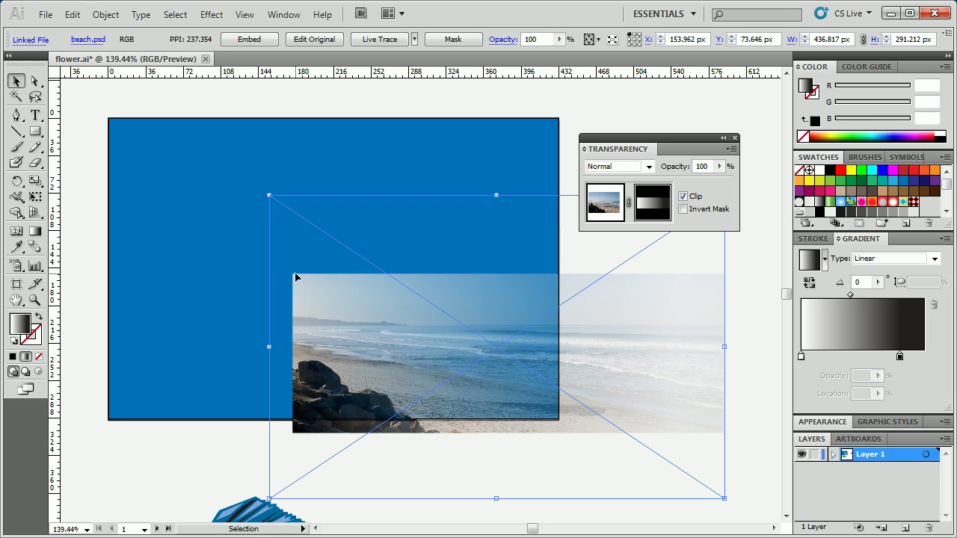
{"action": "left_click_drag", "start_coordinate": [361, 303], "coordinate": [203, 226]}
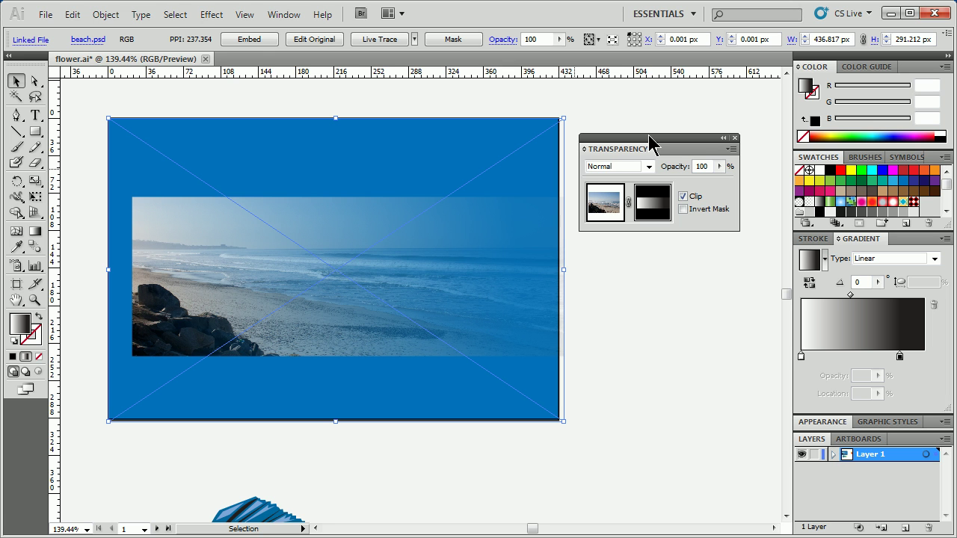
{"action": "left_click", "coordinate": [605, 205]}
{"action": "left_click", "coordinate": [656, 203]}
{"action": "left_click", "coordinate": [652, 209]}
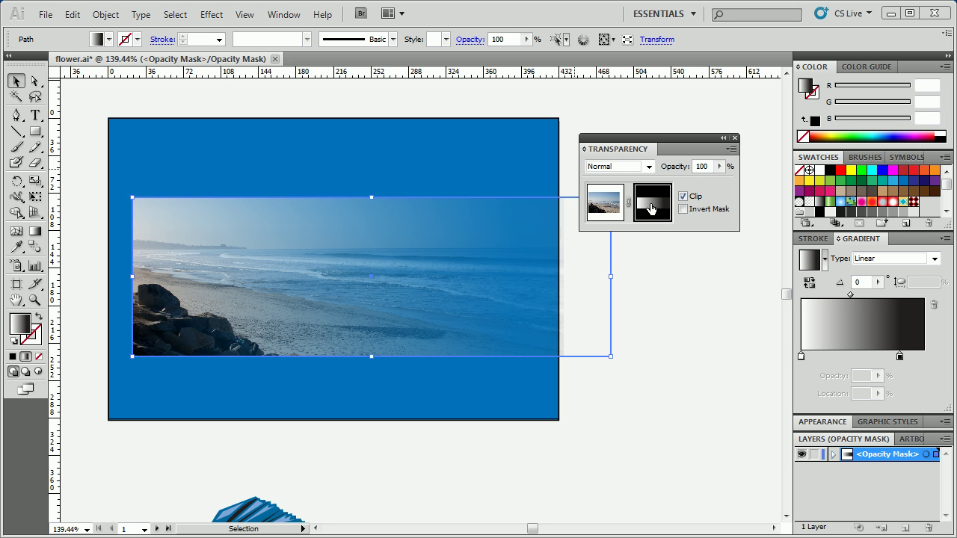
{"action": "left_click", "coordinate": [215, 58]}
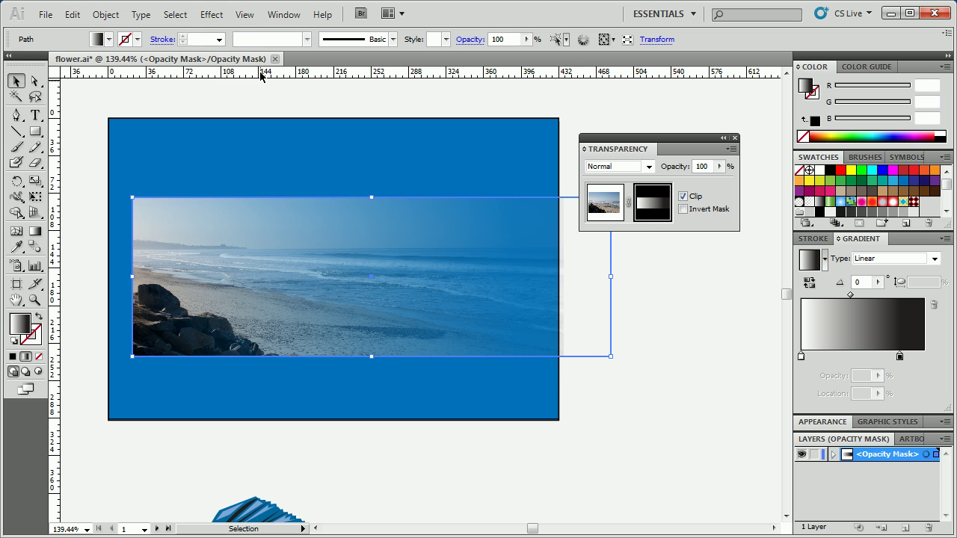
{"action": "left_click", "coordinate": [858, 472]}
{"action": "left_click", "coordinate": [833, 455]}
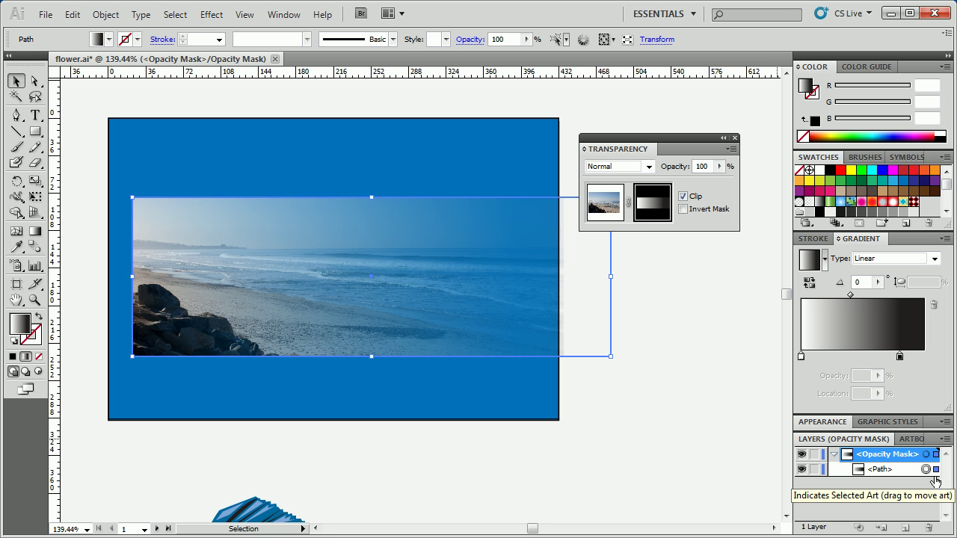
Narrow the mask rectangle from the right, rotate it, and set opacity to 50%
{"action": "left_click_drag", "start_coordinate": [611, 277], "coordinate": [486, 276]}
{"action": "left_click", "coordinate": [492, 195]}
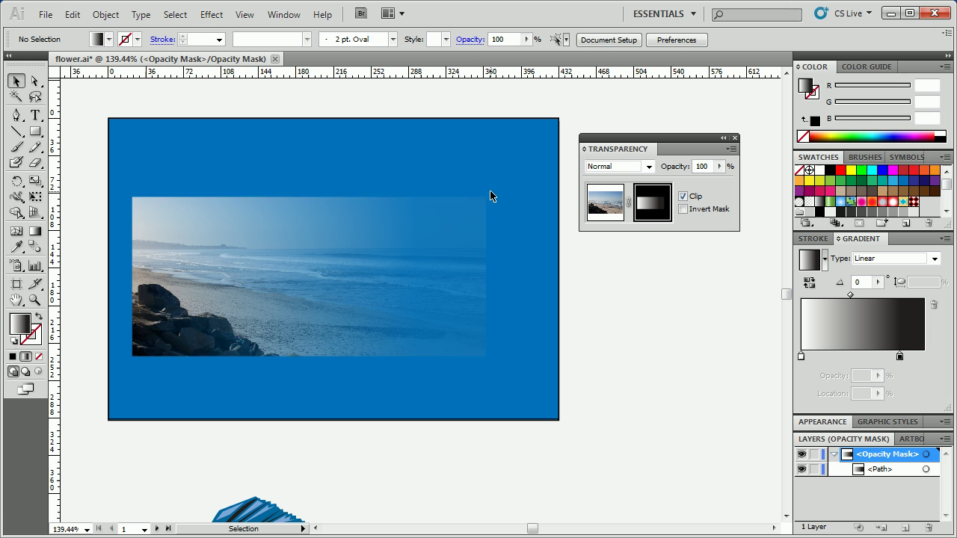
{"action": "left_click_drag", "start_coordinate": [486, 198], "coordinate": [528, 278]}
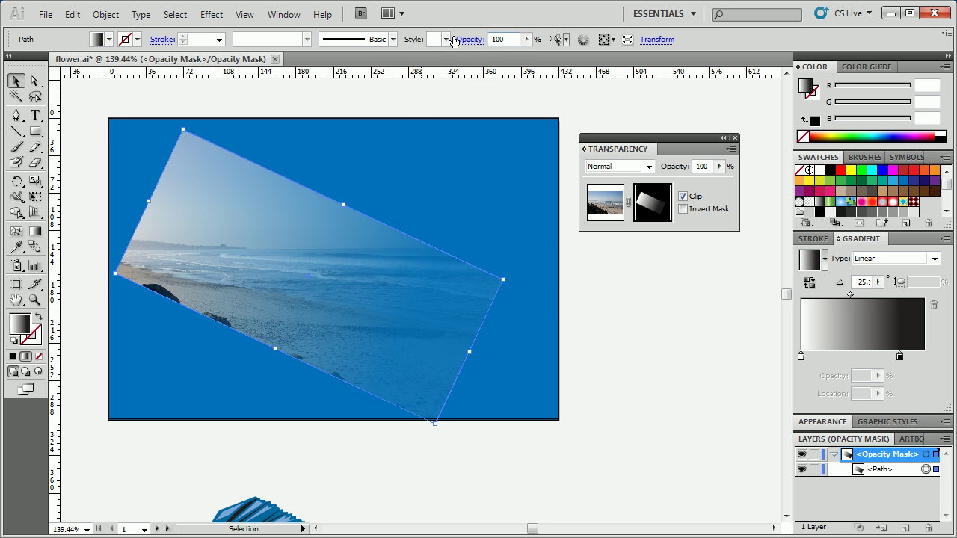
{"action": "double_click", "coordinate": [498, 40]}
{"action": "type", "text": "50"}
{"action": "key", "text": "Return"}
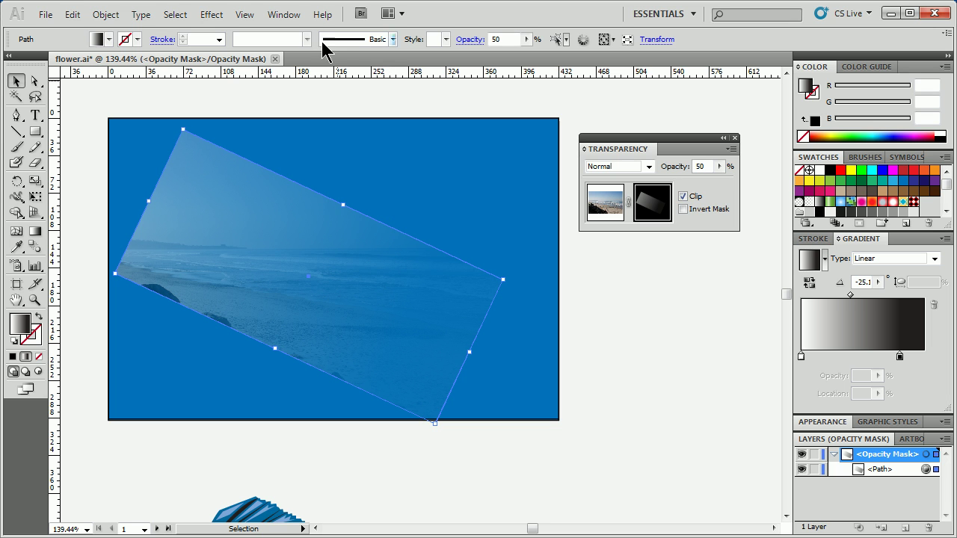
Apply a 13-pixel Gaussian Blur to the mask
{"action": "left_click", "coordinate": [226, 15]}
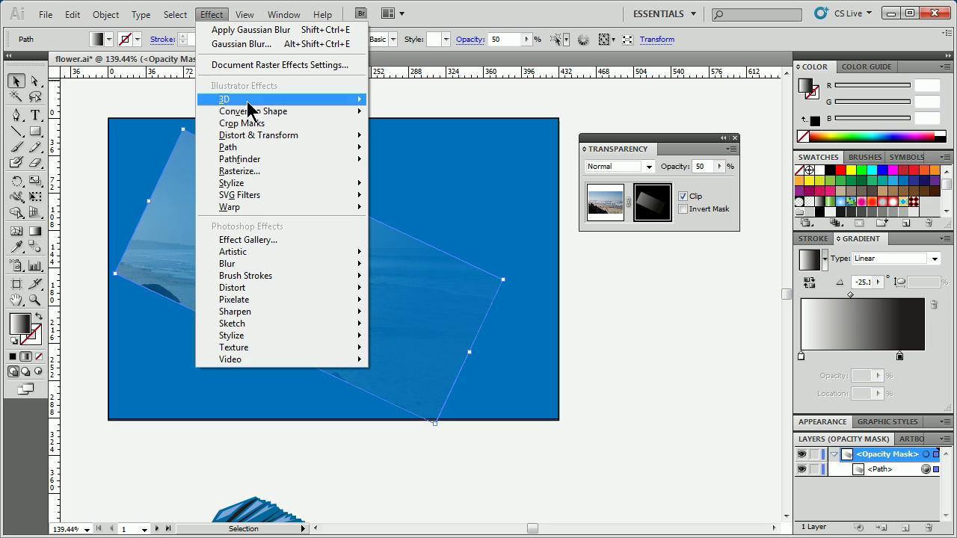
{"action": "mouse_move", "coordinate": [260, 153]}
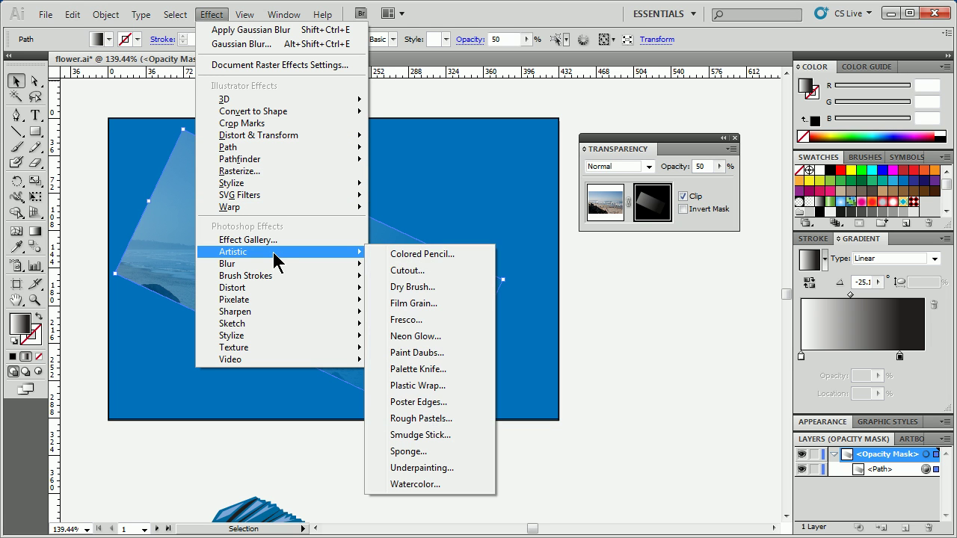
{"action": "mouse_move", "coordinate": [276, 266]}
{"action": "left_click", "coordinate": [400, 267]}
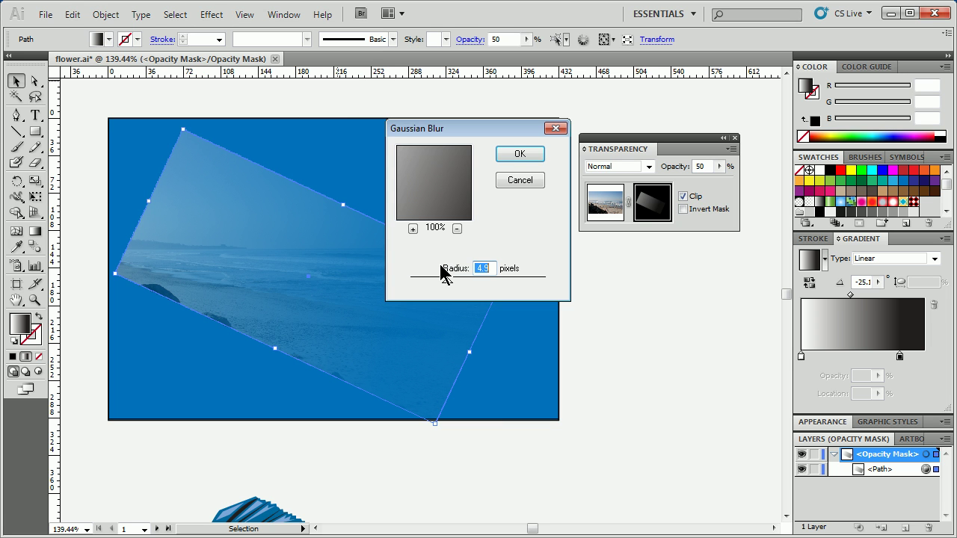
{"action": "left_click", "coordinate": [516, 154]}
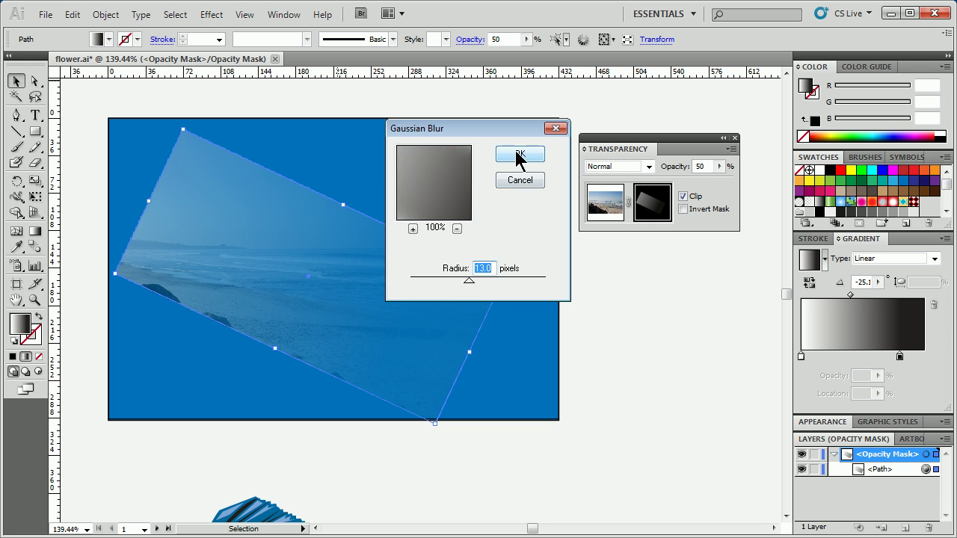
Redraw the mask's linear gradient diagonally from upper left to lower right
{"action": "left_click", "coordinate": [635, 342]}
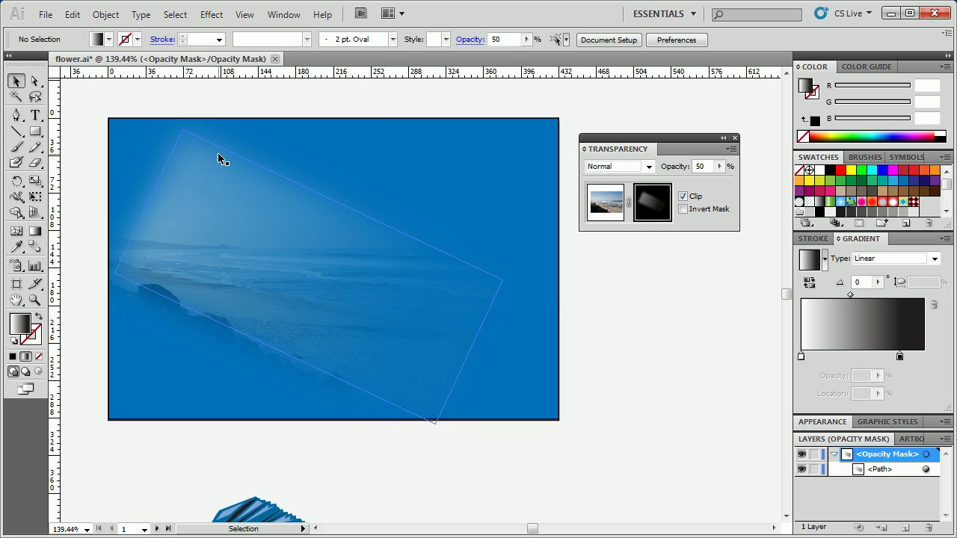
{"action": "key", "text": "ctrl+a"}
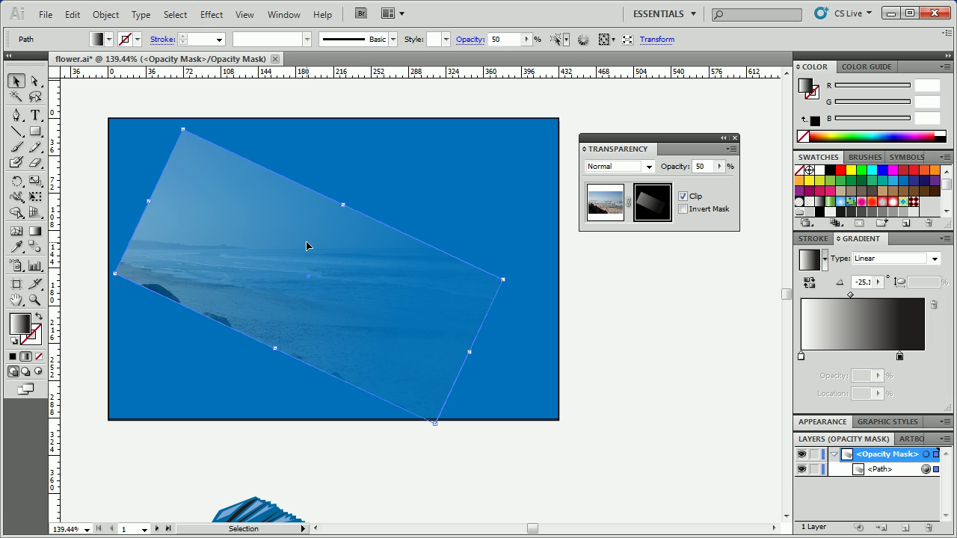
{"action": "key", "text": "g"}
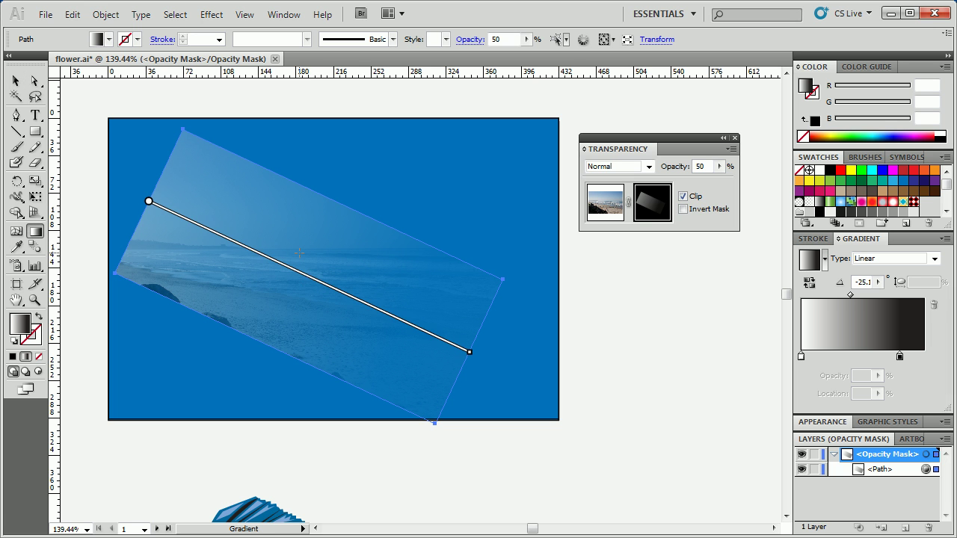
{"action": "left_click_drag", "start_coordinate": [299, 254], "coordinate": [394, 290]}
{"action": "mouse_move", "coordinate": [331, 287]}
{"action": "left_mouse_down"}
{"action": "mouse_move", "coordinate": [236, 217]}
{"action": "mouse_move", "coordinate": [221, 234]}
{"action": "mouse_move", "coordinate": [380, 272]}
{"action": "left_mouse_up"}
{"action": "left_click_drag", "start_coordinate": [267, 247], "coordinate": [411, 312]}
{"action": "left_click_drag", "start_coordinate": [173, 212], "coordinate": [404, 321]}
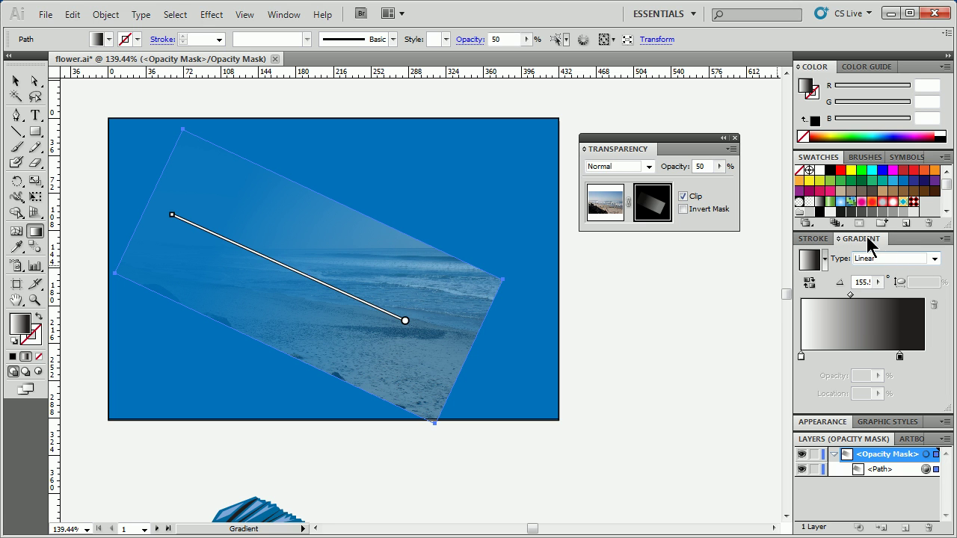
{"action": "left_click", "coordinate": [841, 192]}
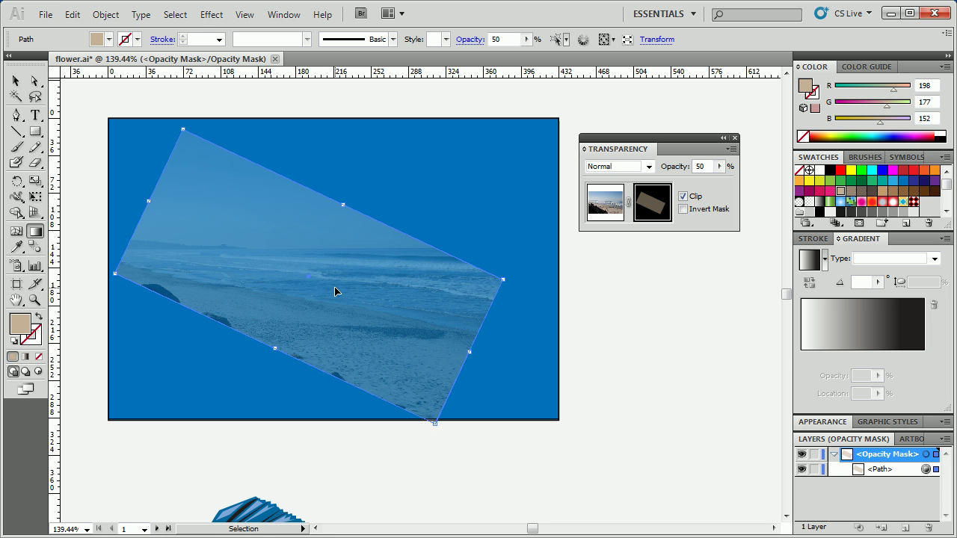
{"action": "left_click_drag", "start_coordinate": [172, 214], "coordinate": [404, 320]}
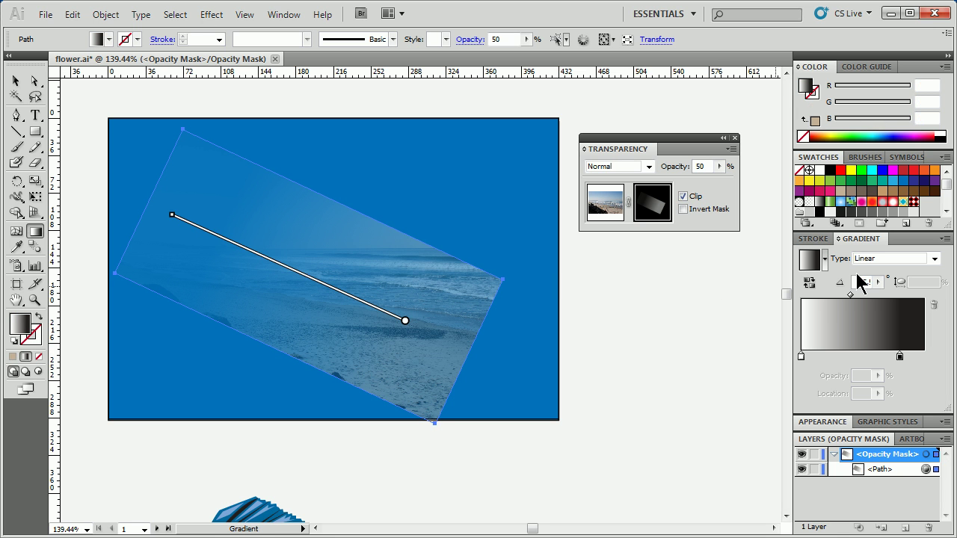
Make the mask gradient radial and shrink it to a small central glow
{"action": "left_click", "coordinate": [933, 259]}
{"action": "left_click", "coordinate": [831, 279]}
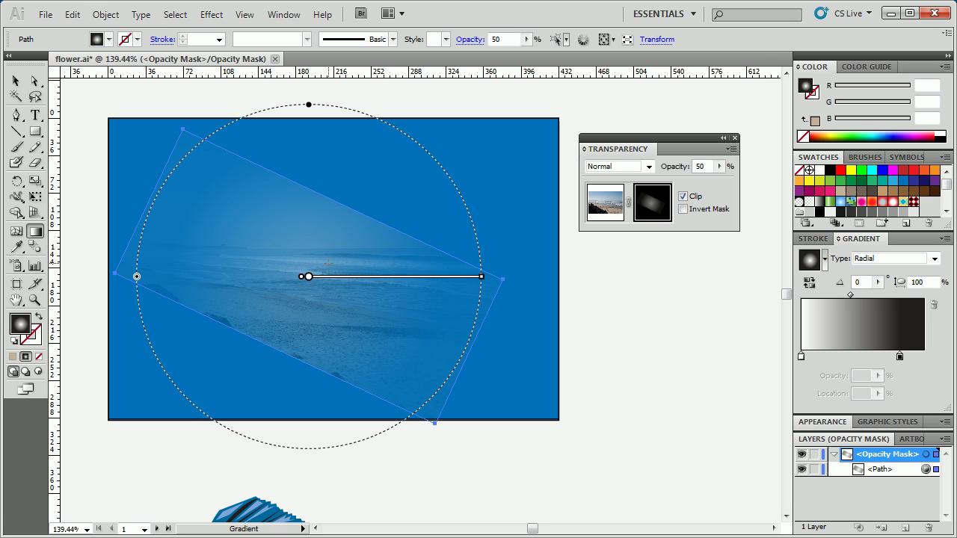
{"action": "left_click_drag", "start_coordinate": [311, 260], "coordinate": [350, 317]}
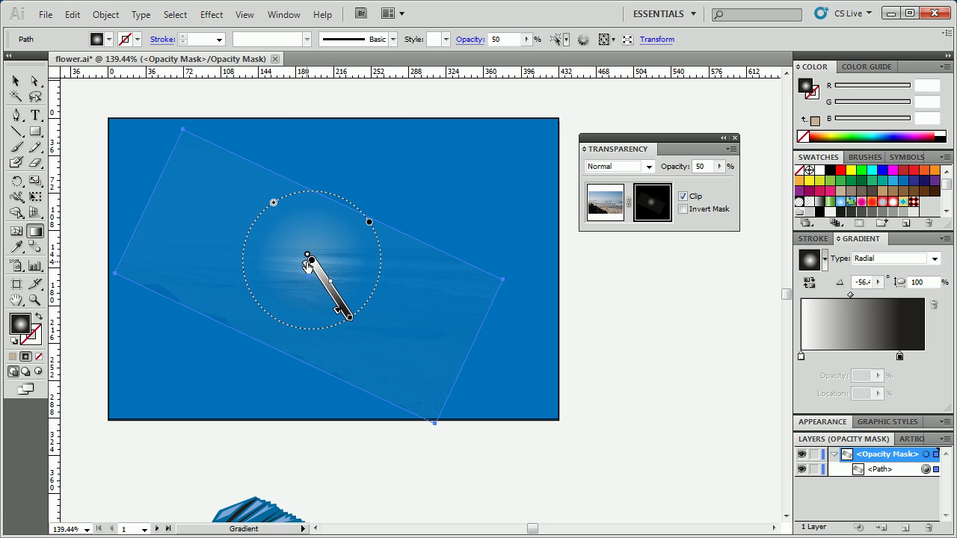
{"action": "key", "text": "v"}
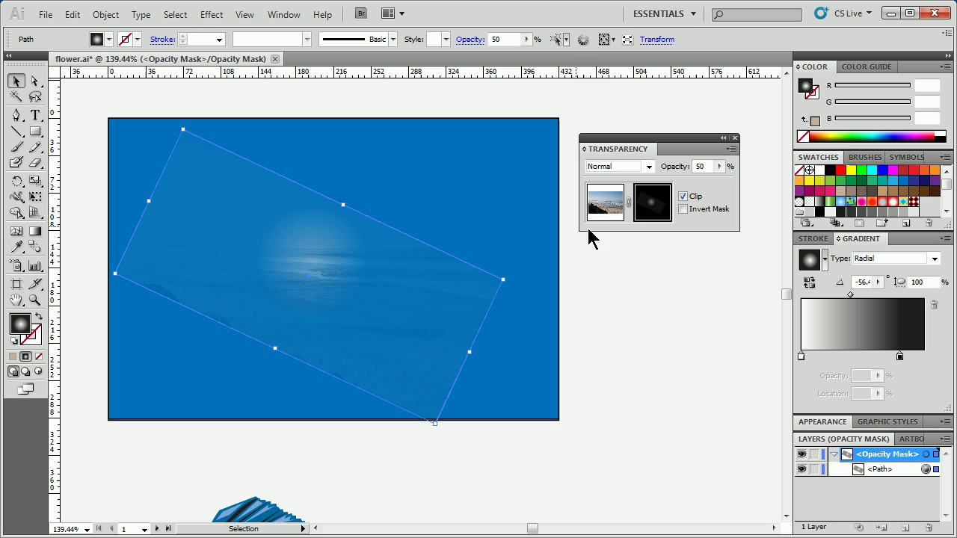
{"action": "left_click", "coordinate": [502, 303]}
{"action": "left_click", "coordinate": [404, 317]}
Set the mask shape's opacity to 100%
{"action": "type", "text": "100"}
{"action": "key", "text": "Return"}
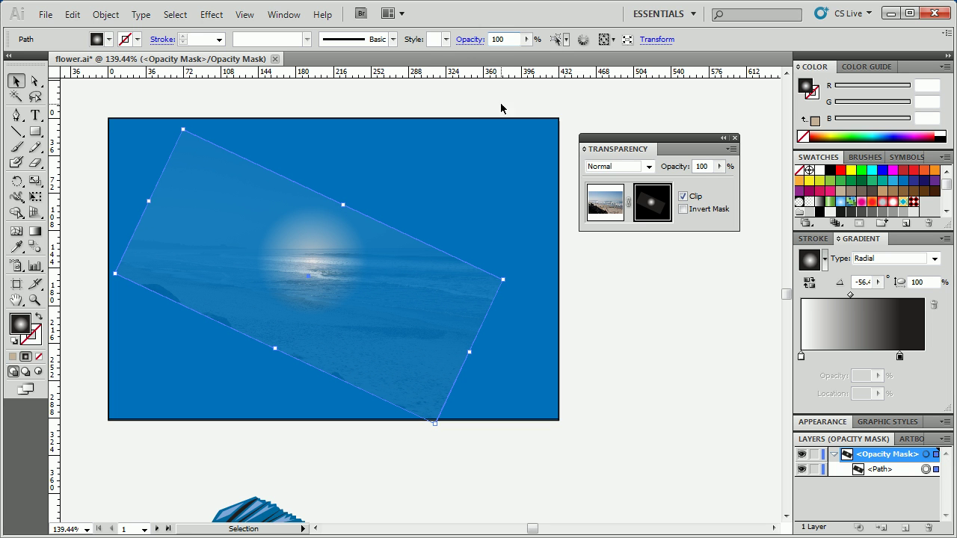
{"action": "left_click", "coordinate": [622, 324]}
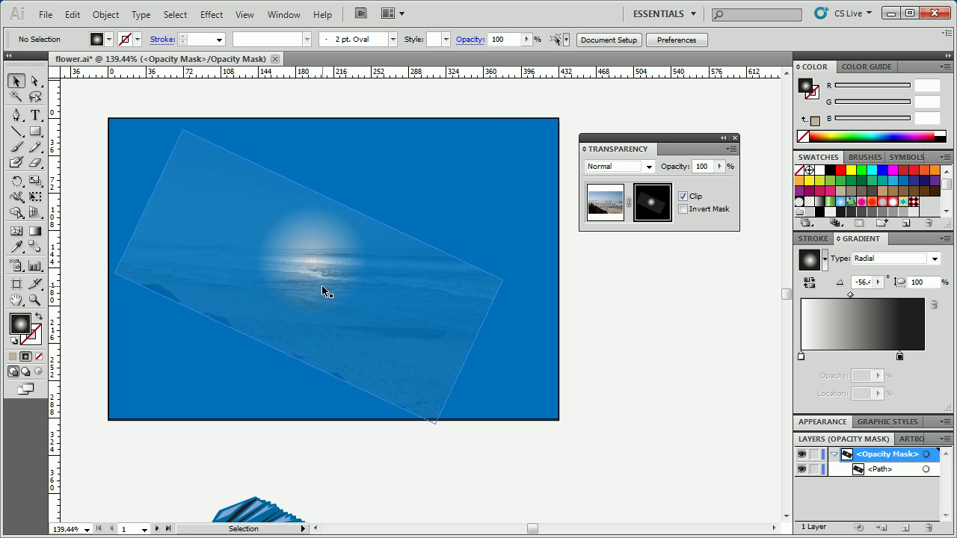
{"action": "left_click", "coordinate": [350, 290]}
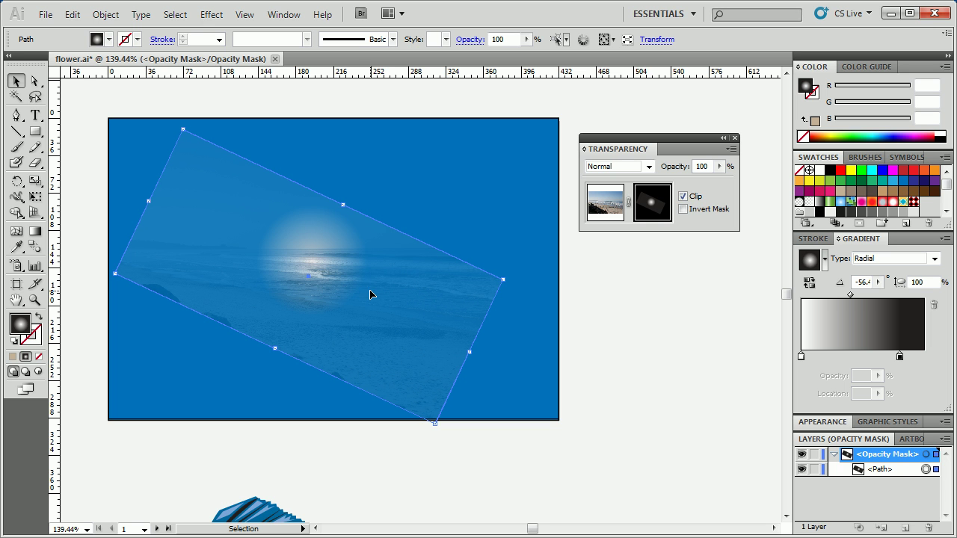
{"action": "left_click", "coordinate": [684, 197]}
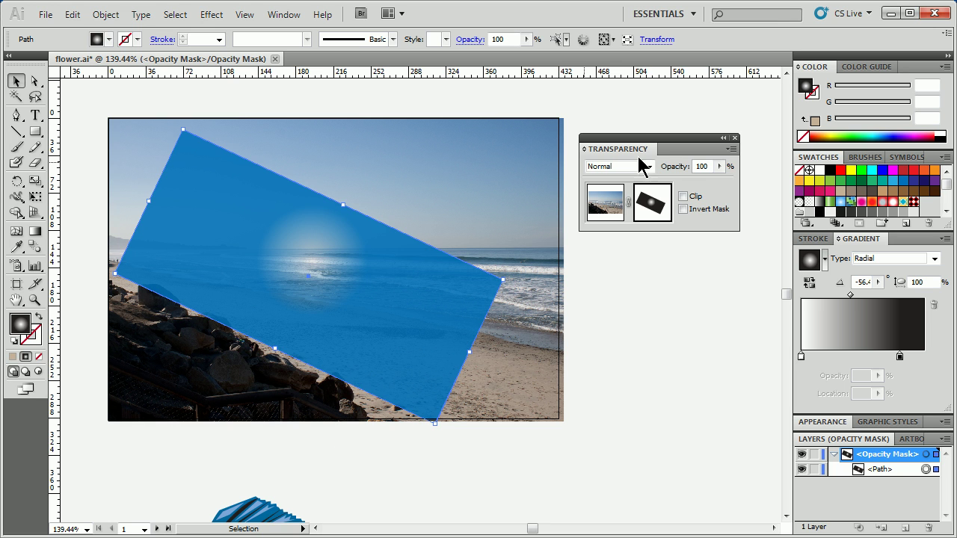
{"action": "left_click", "coordinate": [683, 197]}
{"action": "left_click", "coordinate": [683, 209]}
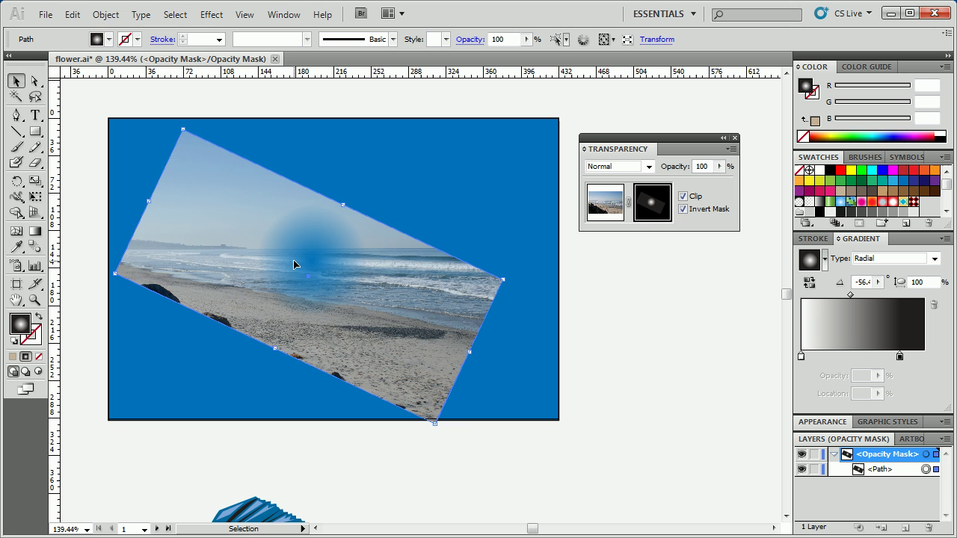
{"action": "left_click", "coordinate": [682, 209]}
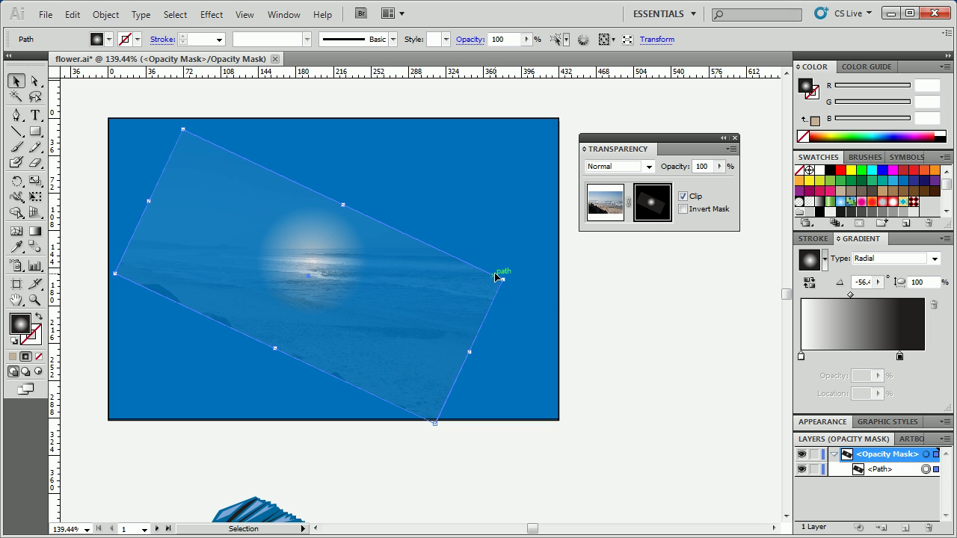
Shrink the mask rectangle toward the upper left, then delete it from the mask
{"action": "left_click_drag", "start_coordinate": [502, 280], "coordinate": [285, 157]}
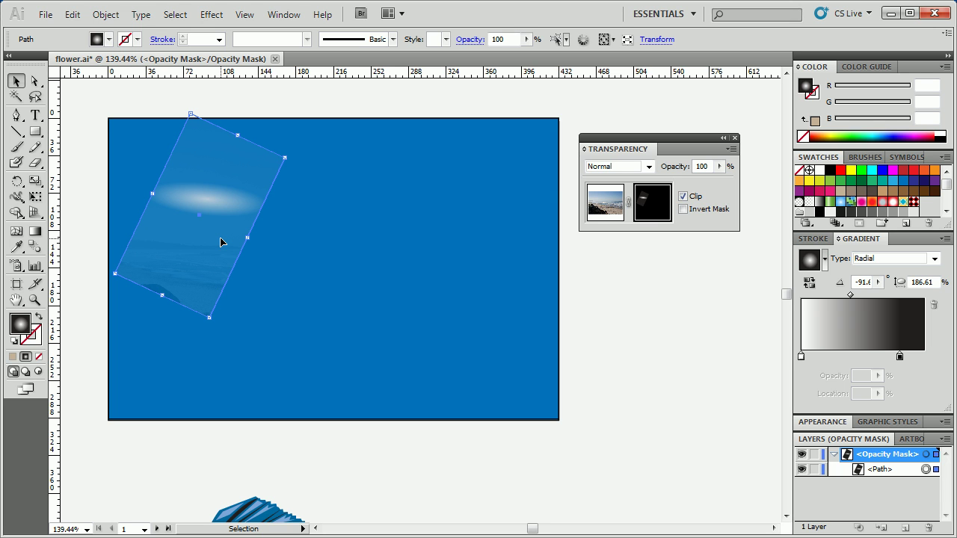
{"action": "key", "text": "Delete"}
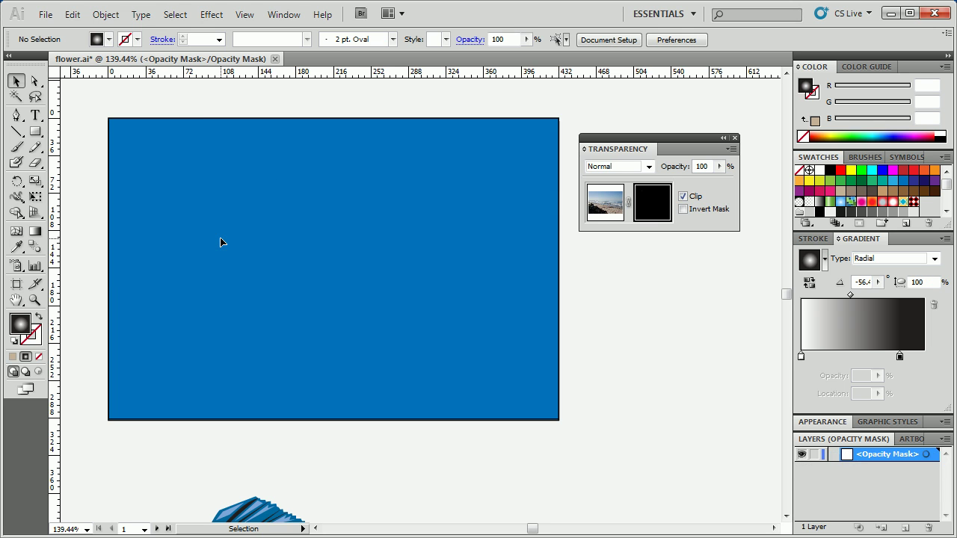
Leave mask editing, reposition the beach photo, and cut the Fish 3 symbol from below the artboard
{"action": "left_click", "coordinate": [653, 214]}
{"action": "left_click", "coordinate": [606, 205]}
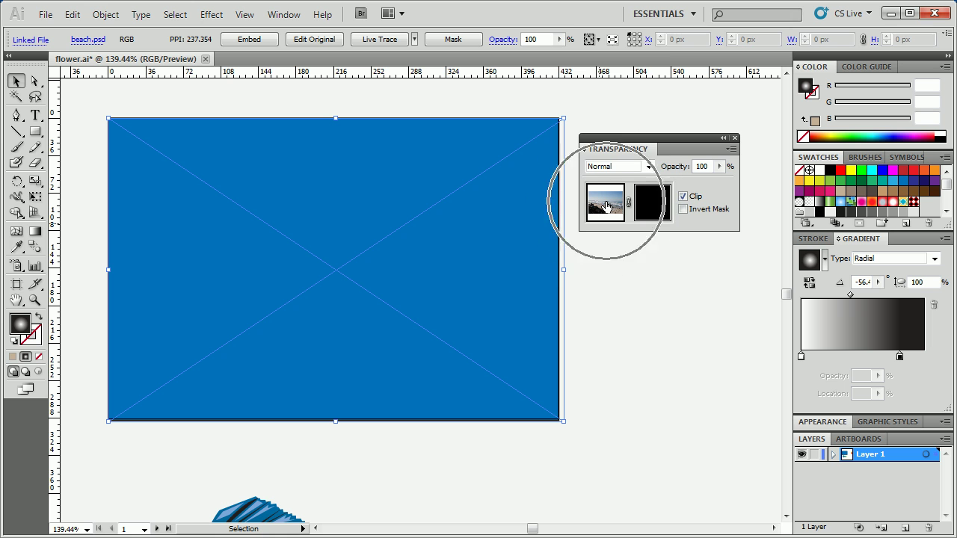
{"action": "left_click_drag", "start_coordinate": [346, 224], "coordinate": [291, 242]}
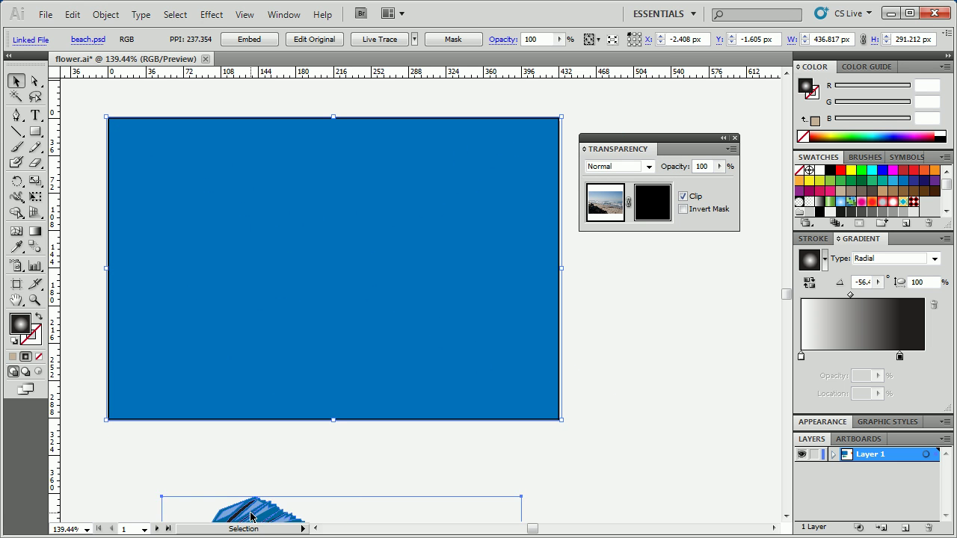
{"action": "left_click_drag", "start_coordinate": [250, 516], "coordinate": [377, 437]}
{"action": "left_click_drag", "start_coordinate": [376, 484], "coordinate": [313, 354]}
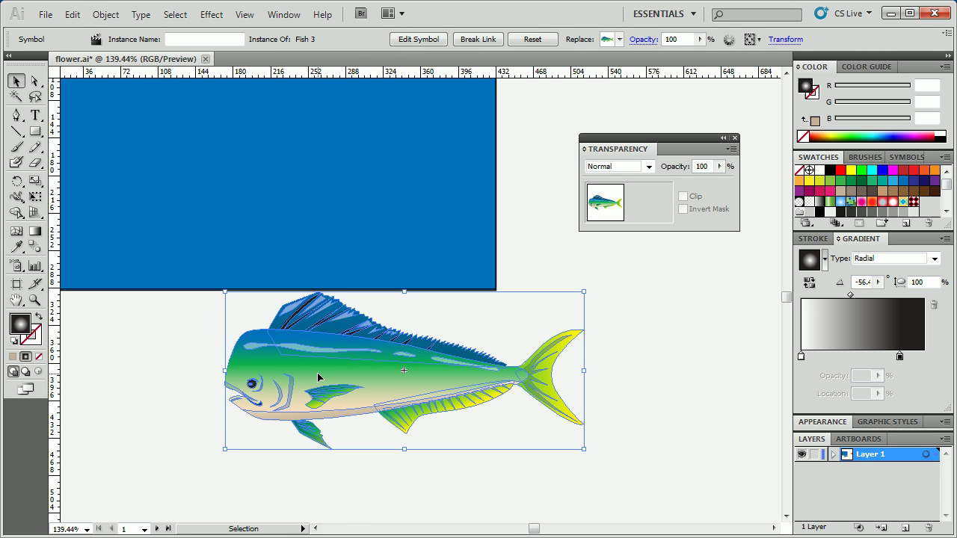
{"action": "key", "text": "ctrl+z"}
{"action": "key", "text": "ctrl+z"}
{"action": "left_click_drag", "start_coordinate": [250, 344], "coordinate": [318, 498]}
Paste the Fish 3 symbol into the beach photo's opacity mask
{"action": "left_click", "coordinate": [331, 363]}
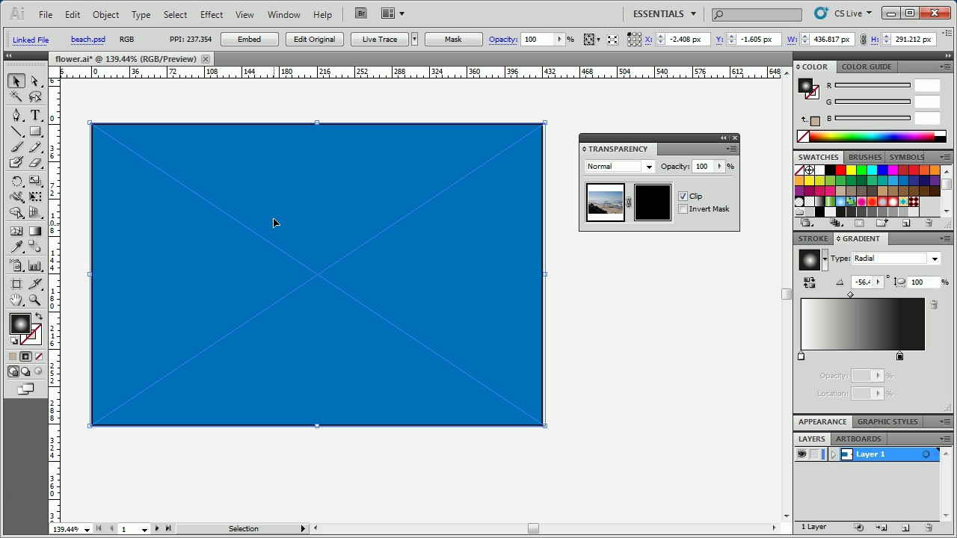
{"action": "left_click", "coordinate": [660, 211]}
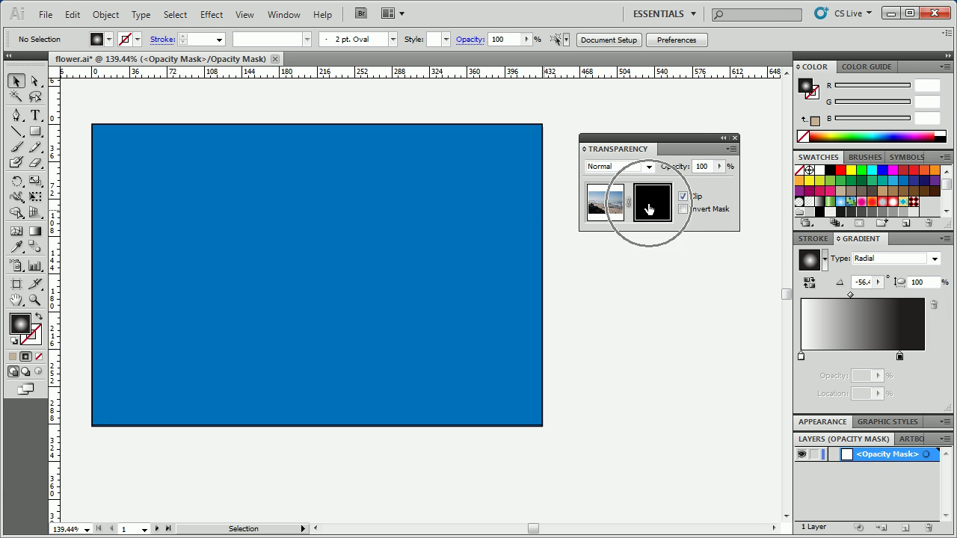
{"action": "key", "text": "ctrl+v"}
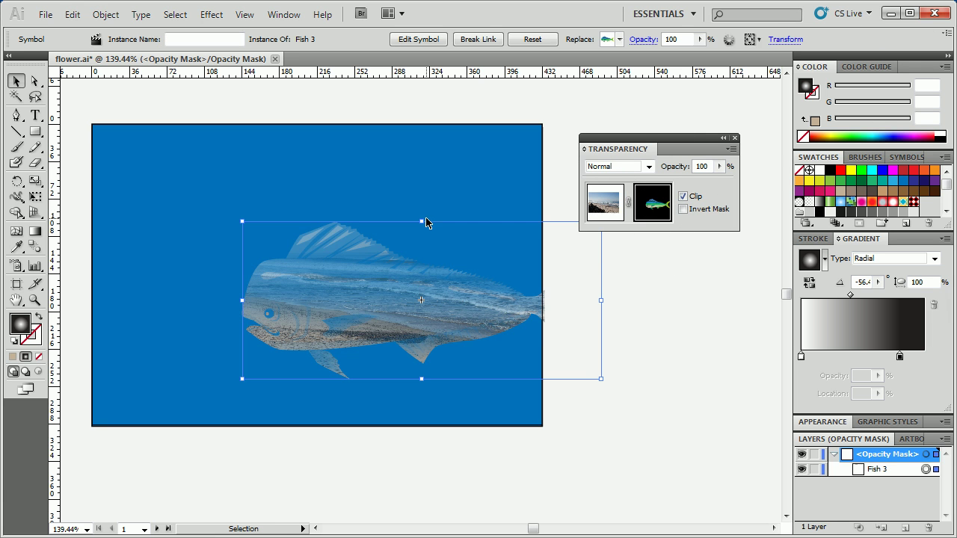
Move the Fish 3 symbol left, enlarge it over the photo, and nudge it upward
{"action": "left_click_drag", "start_coordinate": [403, 280], "coordinate": [309, 248]}
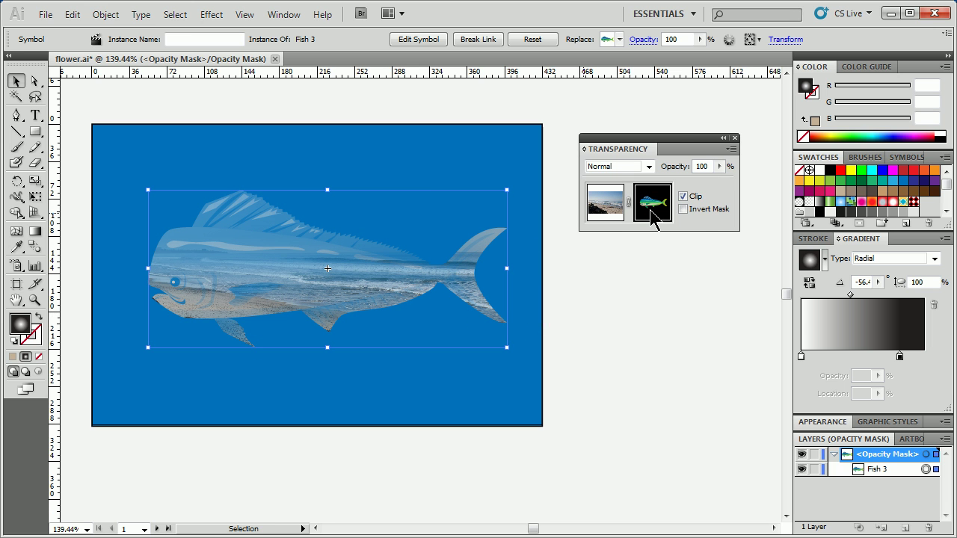
{"action": "left_click", "coordinate": [652, 214]}
{"action": "left_click_drag", "start_coordinate": [507, 349], "coordinate": [734, 447]}
{"action": "left_click_drag", "start_coordinate": [551, 357], "coordinate": [531, 317]}
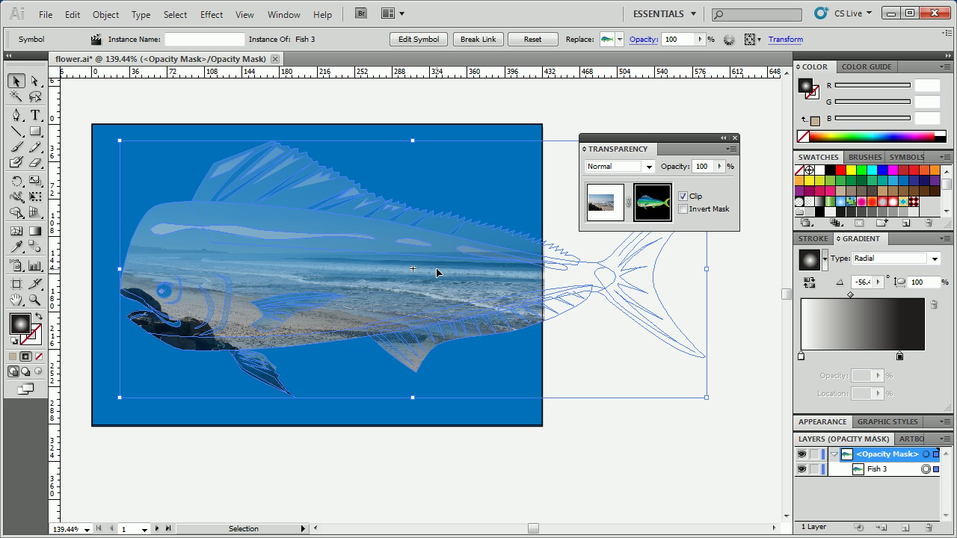
Finish editing the fish mask and return to the artwork
{"action": "left_click", "coordinate": [596, 209]}
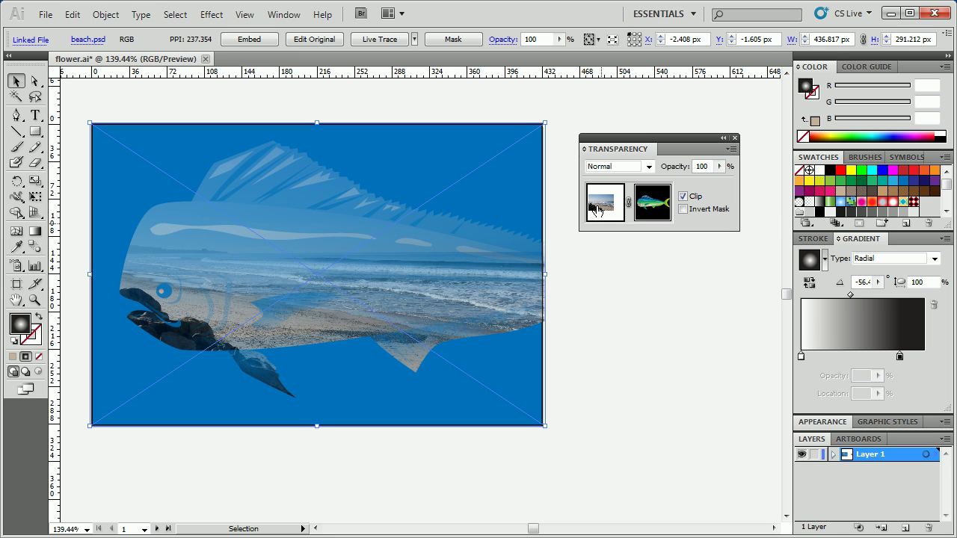
{"action": "left_click", "coordinate": [651, 204]}
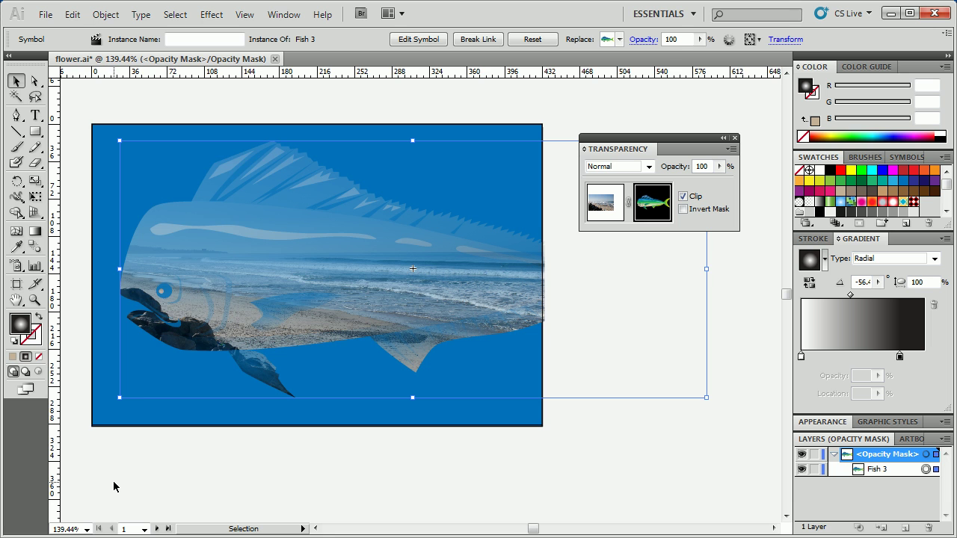
{"action": "key", "text": "space"}
{"action": "left_click_drag", "start_coordinate": [540, 441], "coordinate": [145, 438]}
{"action": "left_click", "coordinate": [558, 279]}
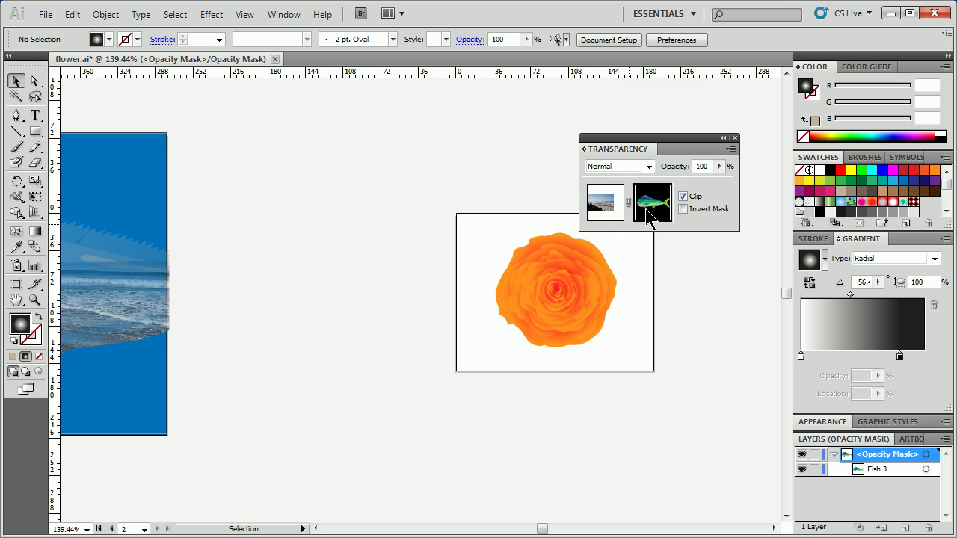
{"action": "left_click", "coordinate": [603, 205]}
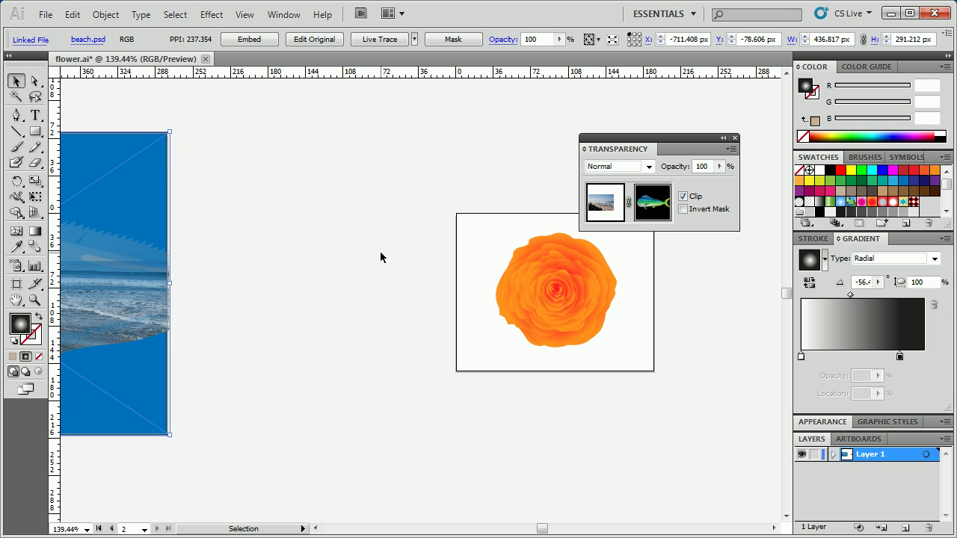
Pan back to the fish-masked beach photo and shift it slightly left
{"action": "left_click", "coordinate": [536, 282]}
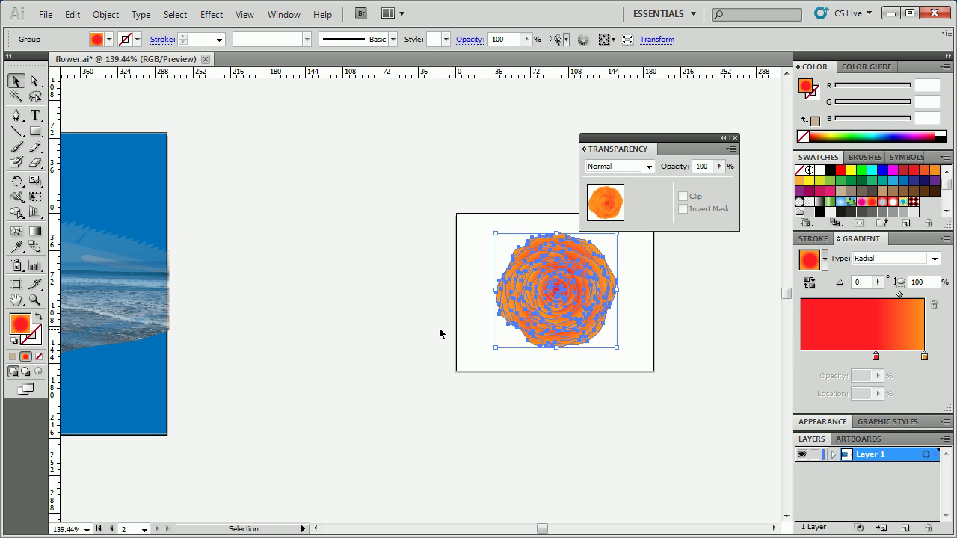
{"action": "key", "text": "space"}
{"action": "left_click_drag", "start_coordinate": [158, 320], "coordinate": [588, 317]}
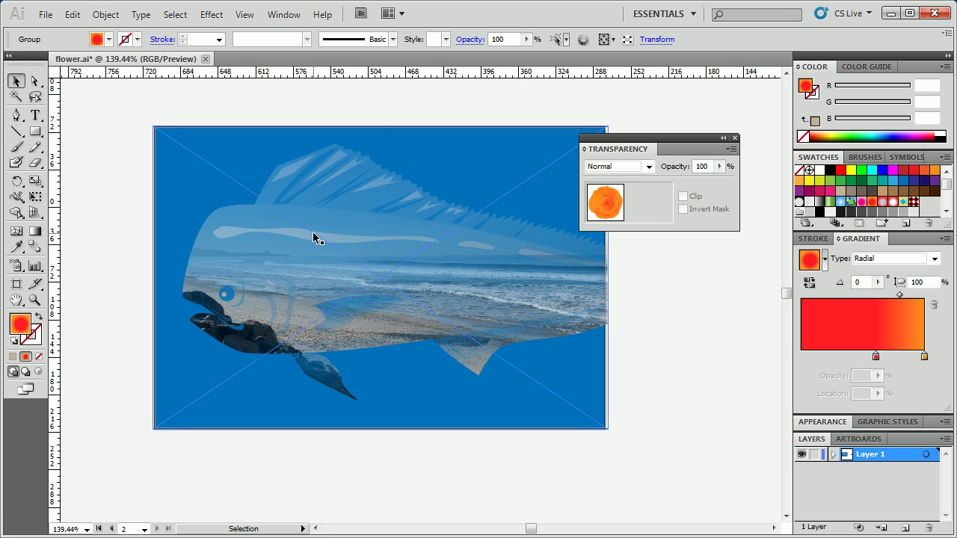
{"action": "left_click_drag", "start_coordinate": [314, 238], "coordinate": [384, 304]}
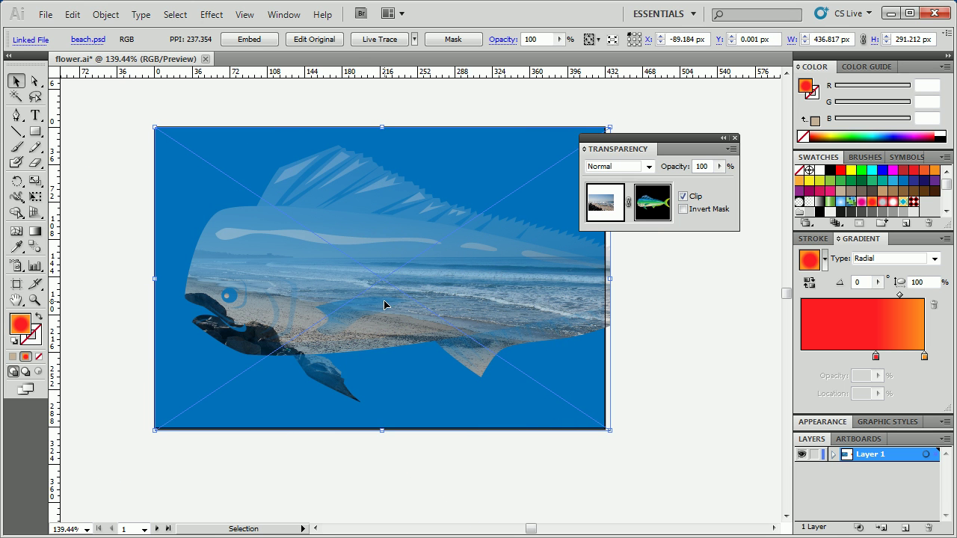
Set the masked photo to Screen blend mode, unlink the mask, and nudge the photo up-left
{"action": "left_click", "coordinate": [649, 166]}
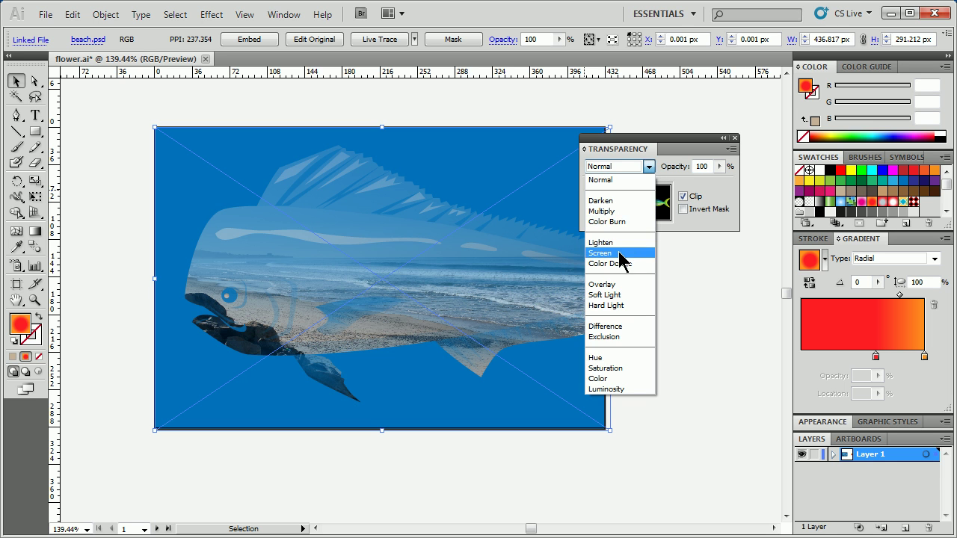
{"action": "left_click", "coordinate": [620, 254]}
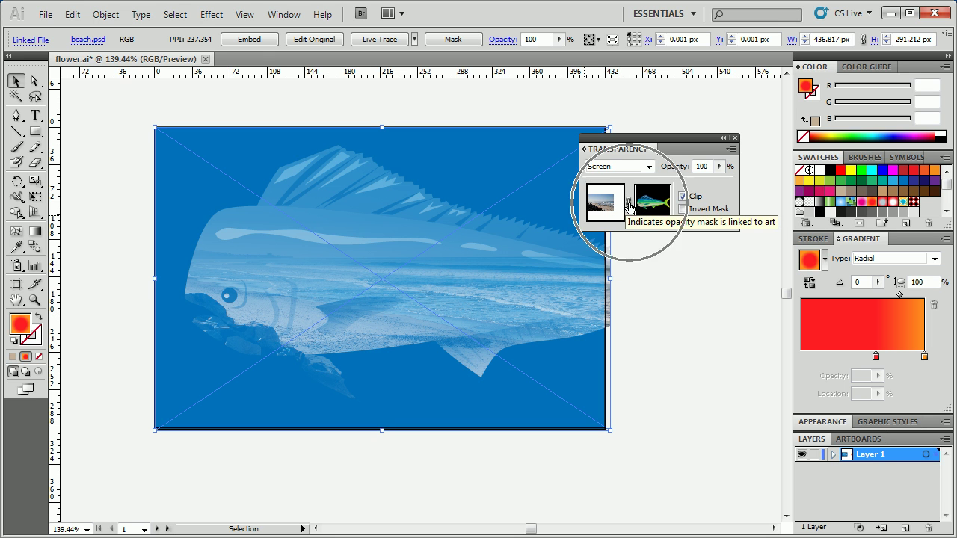
{"action": "left_click", "coordinate": [628, 202]}
{"action": "left_click_drag", "start_coordinate": [354, 291], "coordinate": [387, 283]}
Nudge the Fish 3 shape up-left in the mask, then move the beach photo down to Y −6.453 px
{"action": "double_click", "coordinate": [652, 202]}
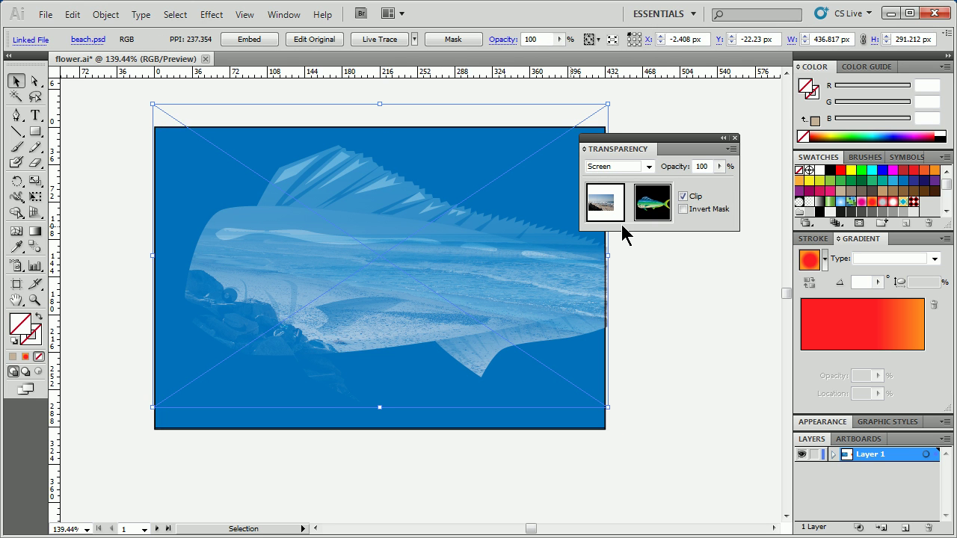
{"action": "left_click", "coordinate": [636, 213]}
{"action": "mouse_move", "coordinate": [407, 275]}
{"action": "left_mouse_down"}
{"action": "mouse_move", "coordinate": [369, 289]}
{"action": "mouse_move", "coordinate": [299, 284]}
{"action": "mouse_move", "coordinate": [253, 189]}
{"action": "mouse_move", "coordinate": [423, 280]}
{"action": "mouse_move", "coordinate": [395, 273]}
{"action": "left_mouse_up"}
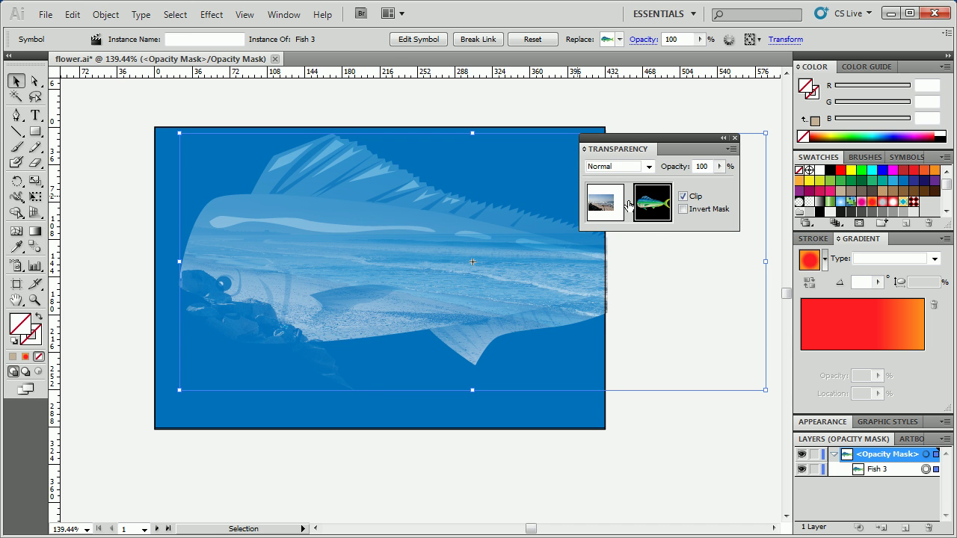
{"action": "left_click", "coordinate": [607, 206]}
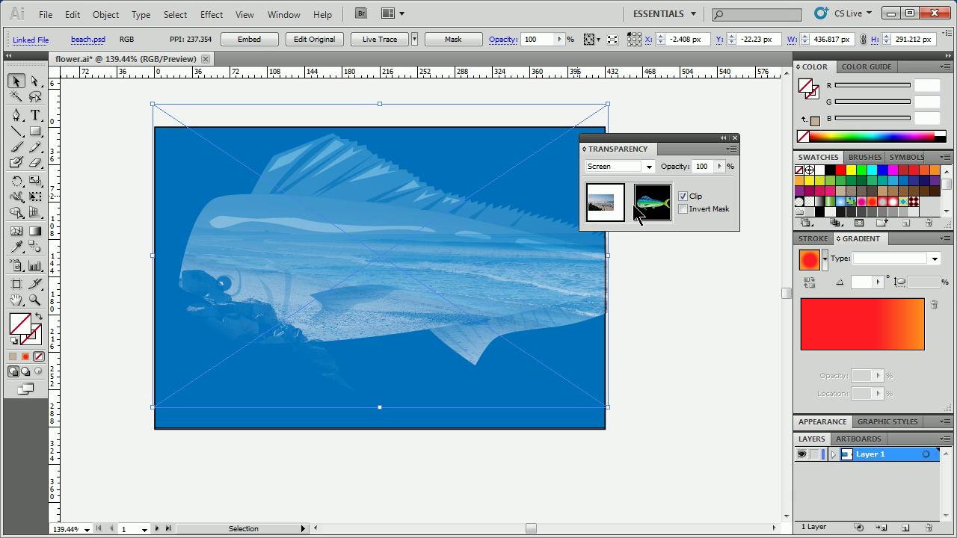
{"action": "mouse_move", "coordinate": [364, 297]}
{"action": "left_mouse_down"}
{"action": "mouse_move", "coordinate": [335, 337]}
{"action": "mouse_move", "coordinate": [468, 222]}
{"action": "mouse_move", "coordinate": [356, 300]}
{"action": "left_mouse_up"}
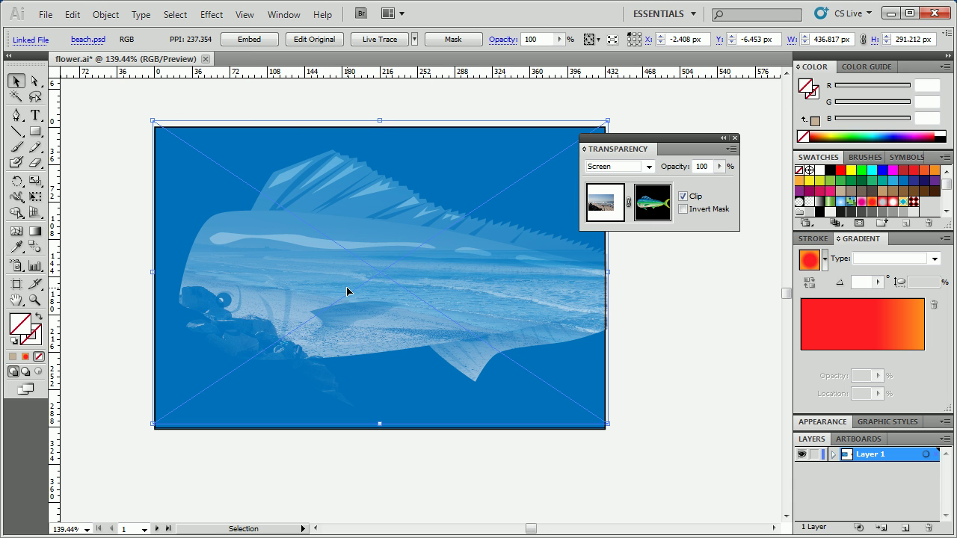
Select the fish opacity mask thumbnail, then disable and re-enable the mask
{"action": "left_click", "coordinate": [643, 207]}
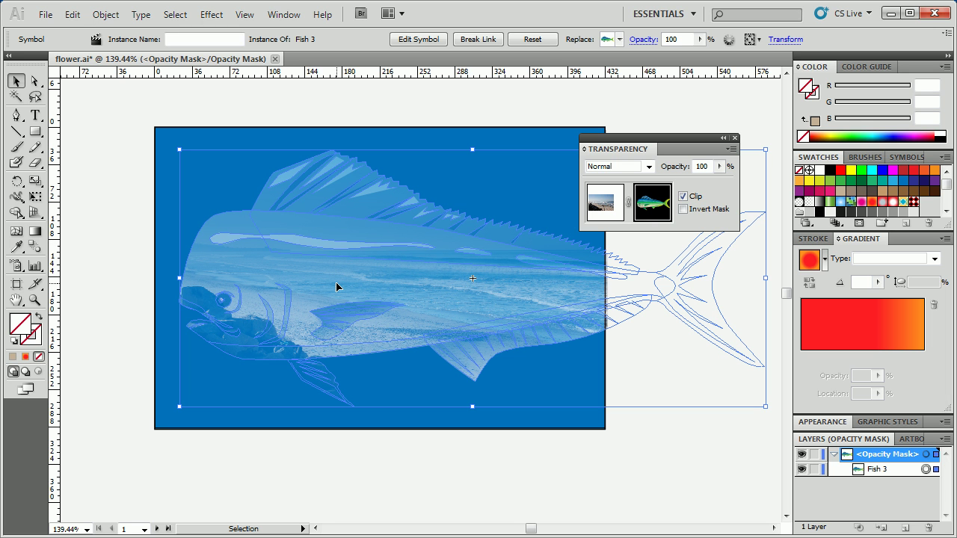
{"action": "left_click", "coordinate": [650, 204]}
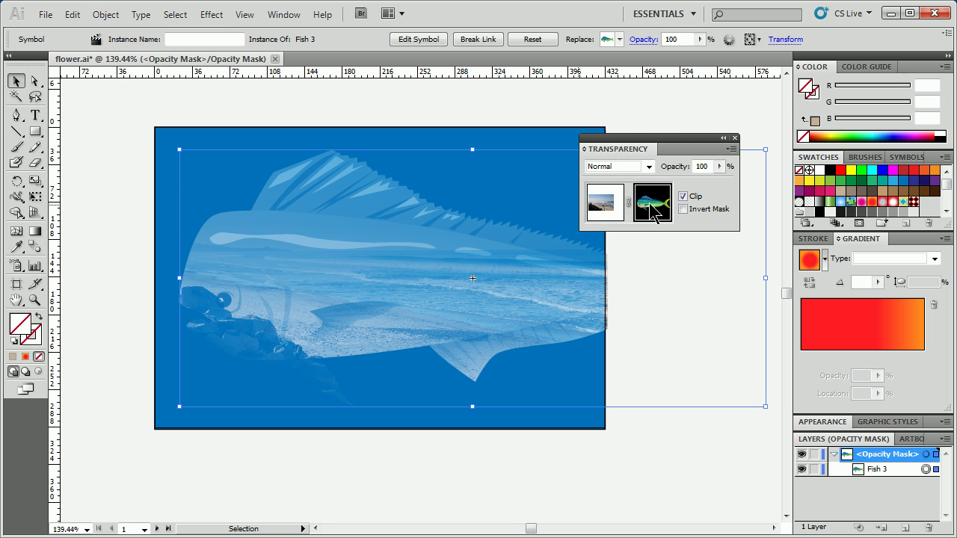
{"action": "left_click", "coordinate": [651, 203], "text": "shift"}
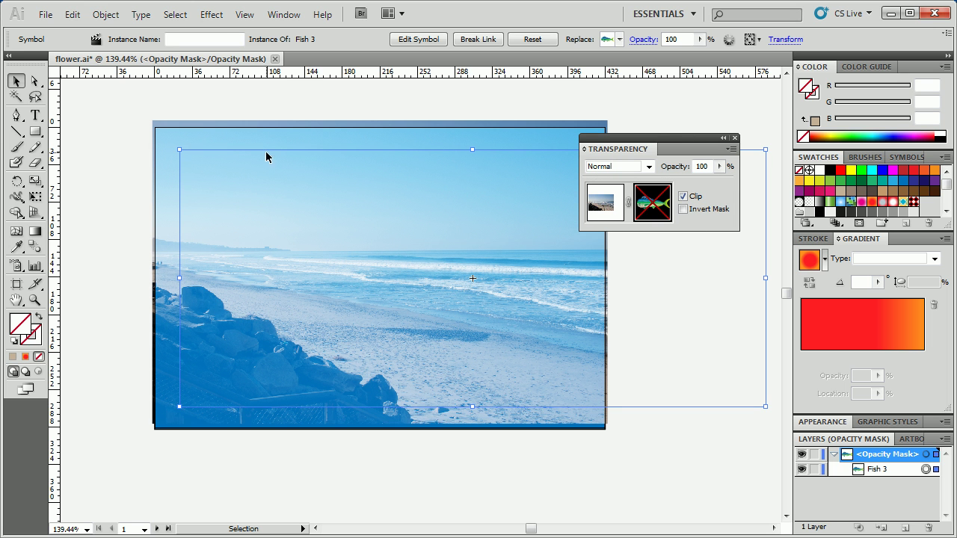
{"action": "left_click", "coordinate": [652, 203], "text": "shift"}
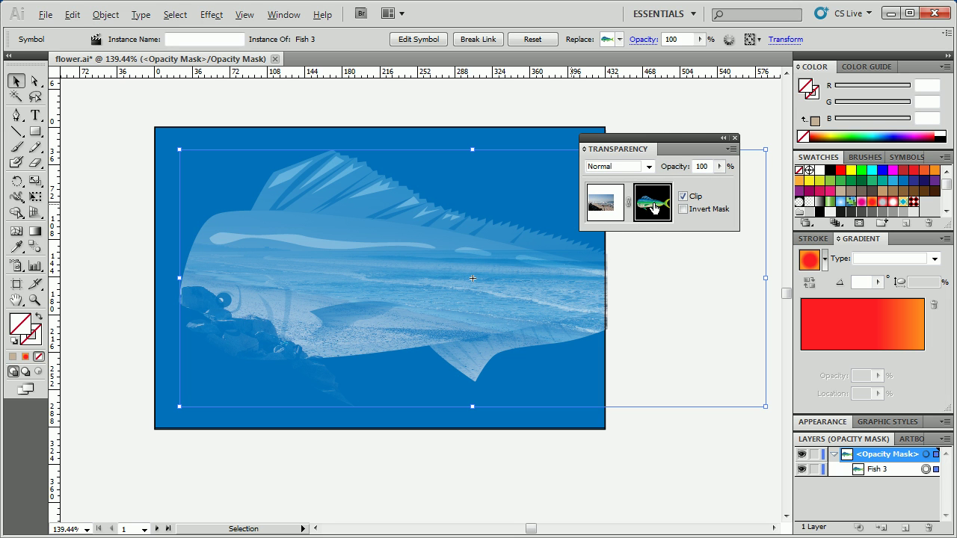
View the mask alone, break the Fish 3 symbol link, and fill the back stripe black
{"action": "left_click", "coordinate": [652, 205], "text": "alt"}
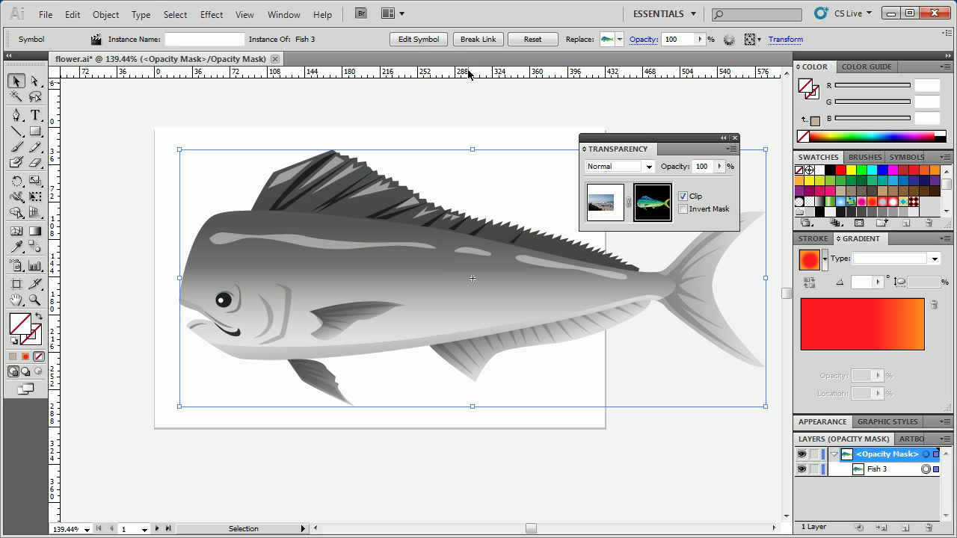
{"action": "left_click", "coordinate": [477, 41]}
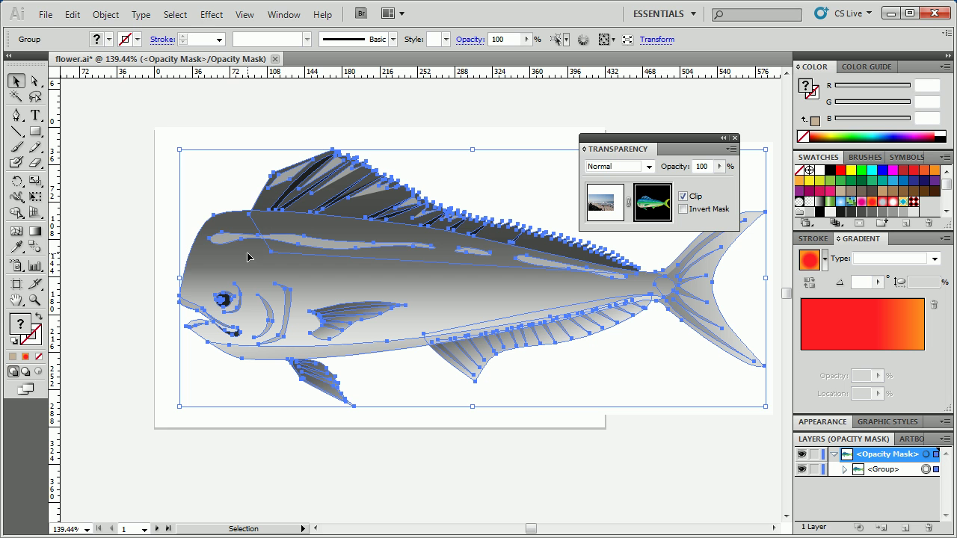
{"action": "key", "text": "a"}
{"action": "left_click", "coordinate": [116, 258]}
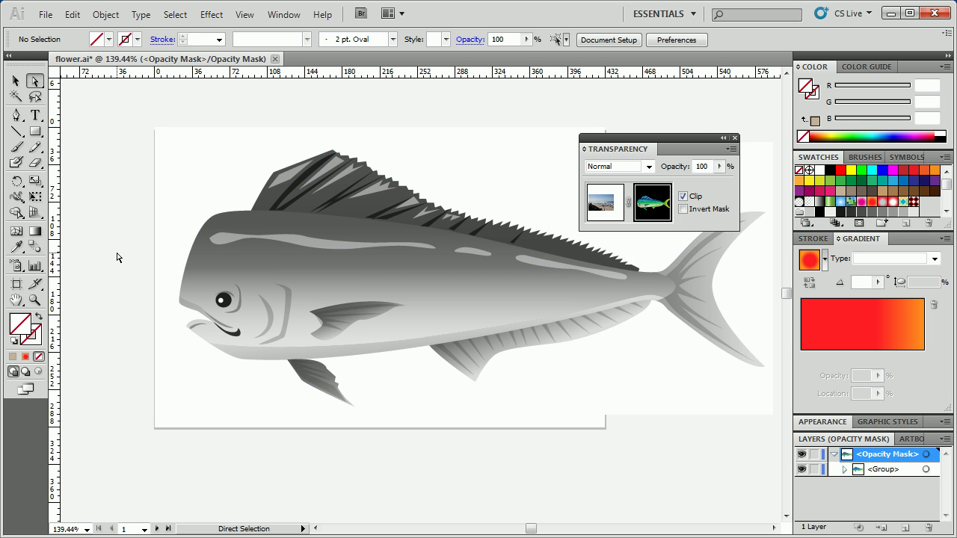
{"action": "left_click", "coordinate": [221, 241]}
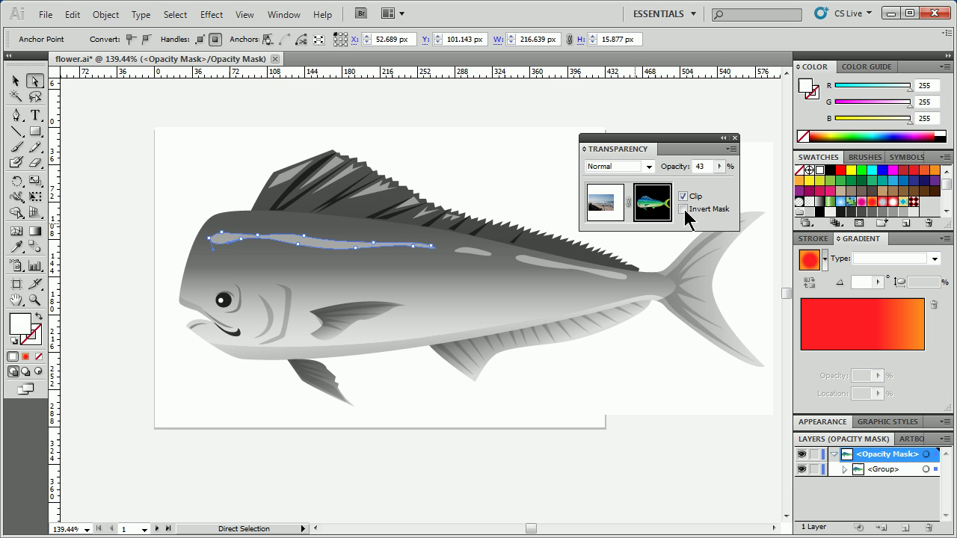
{"action": "left_click", "coordinate": [828, 170]}
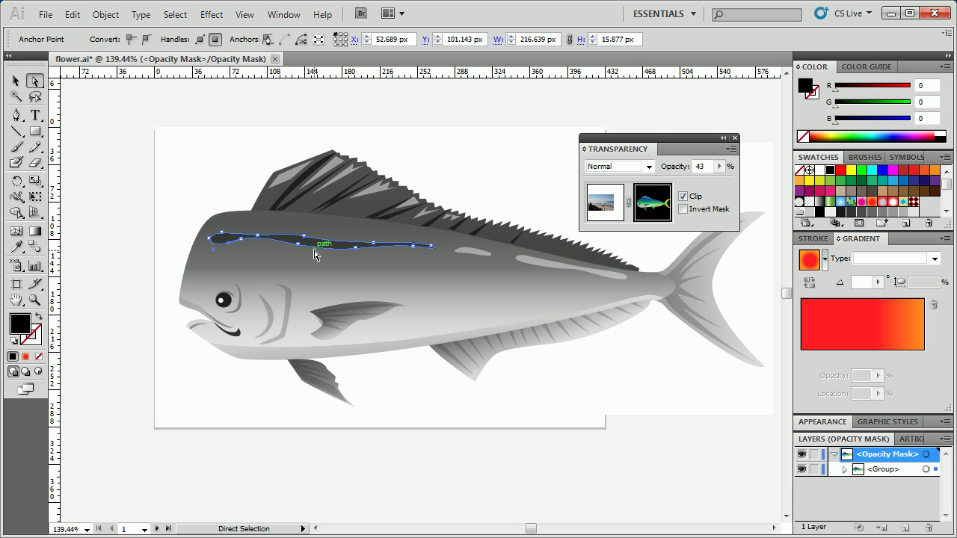
{"action": "key", "text": "v"}
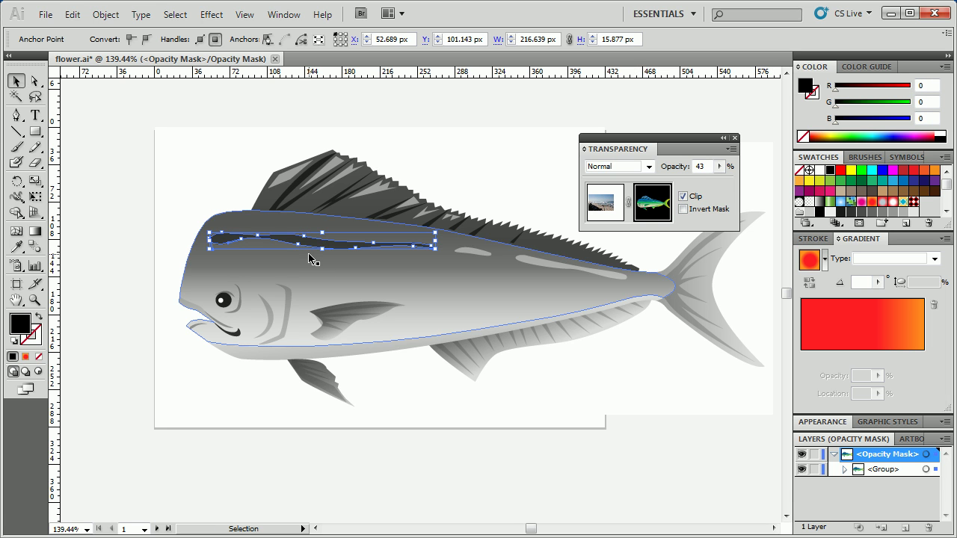
Return to the masked composite, deselect the stripe, and leave the mask uninverted
{"action": "left_click", "coordinate": [649, 209], "text": "alt"}
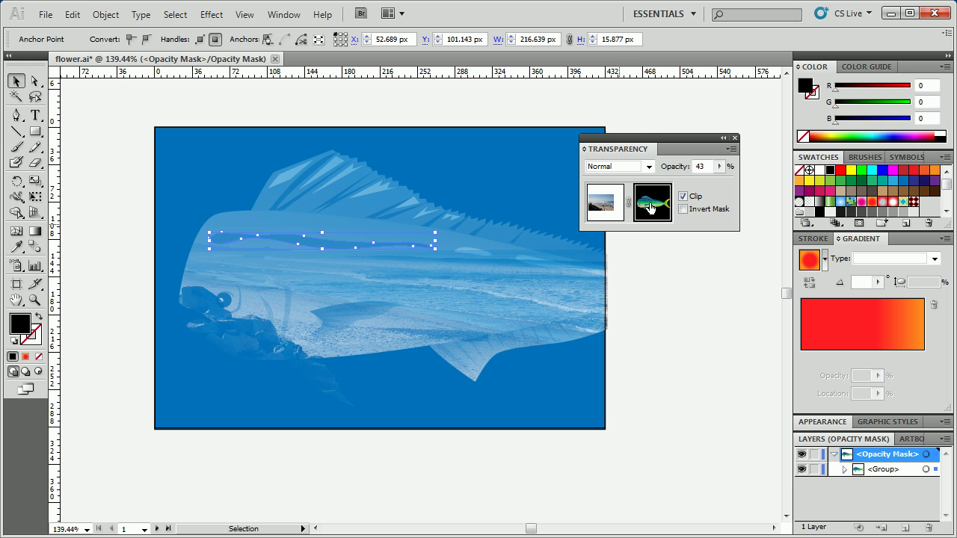
{"action": "left_click", "coordinate": [88, 236]}
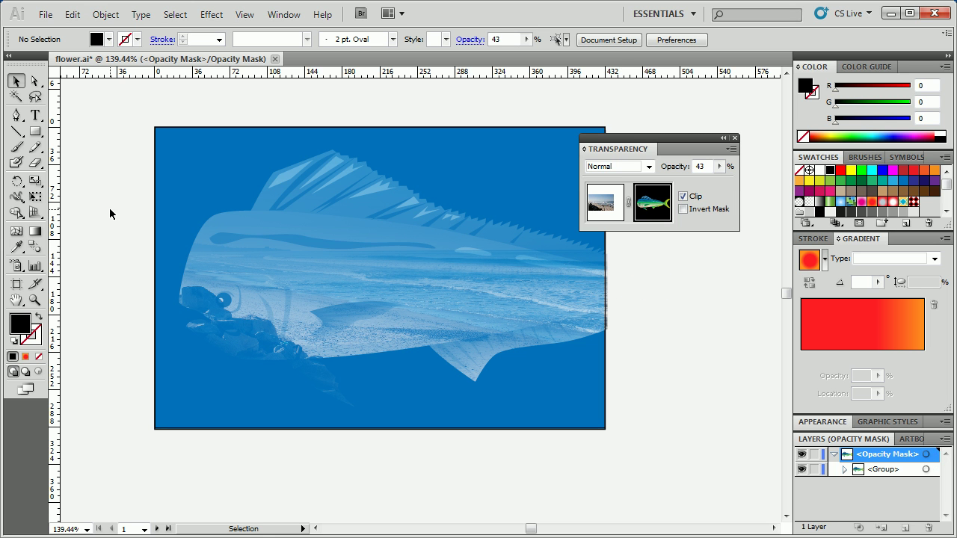
{"action": "left_click", "coordinate": [682, 209]}
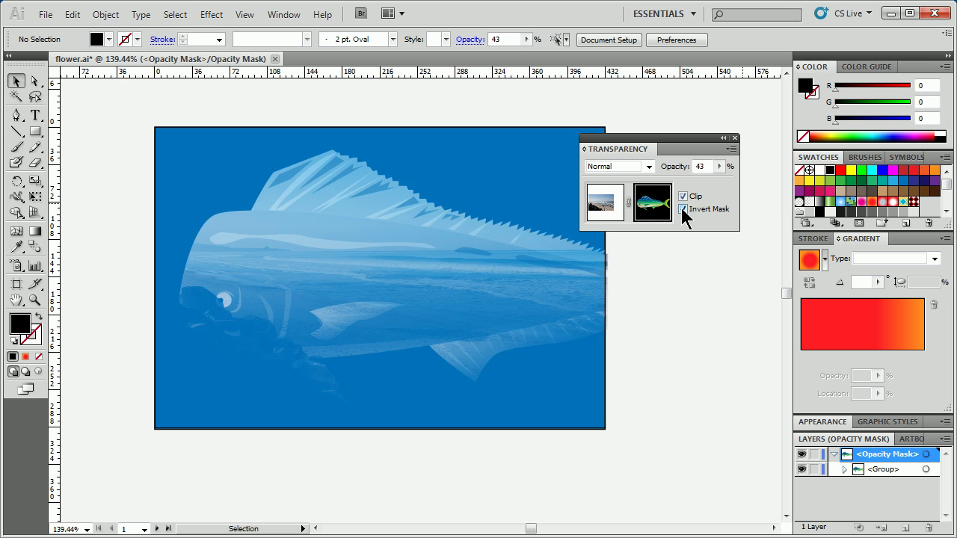
{"action": "left_click", "coordinate": [682, 209]}
{"action": "left_click", "coordinate": [682, 209]}
{"action": "left_click", "coordinate": [683, 210]}
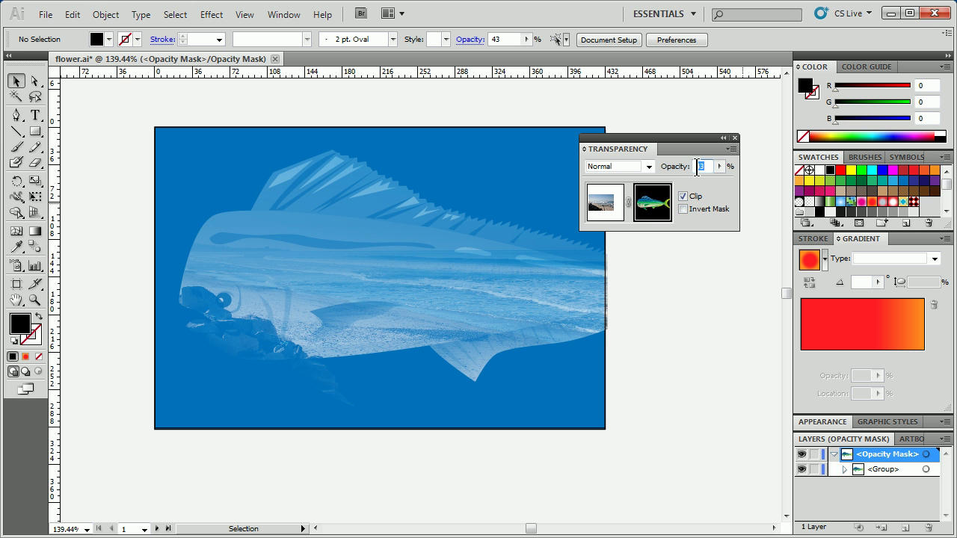
Set the mask opacity to 100% and go back to editing the beach photo
{"action": "type", "text": "100"}
{"action": "key", "text": "Return"}
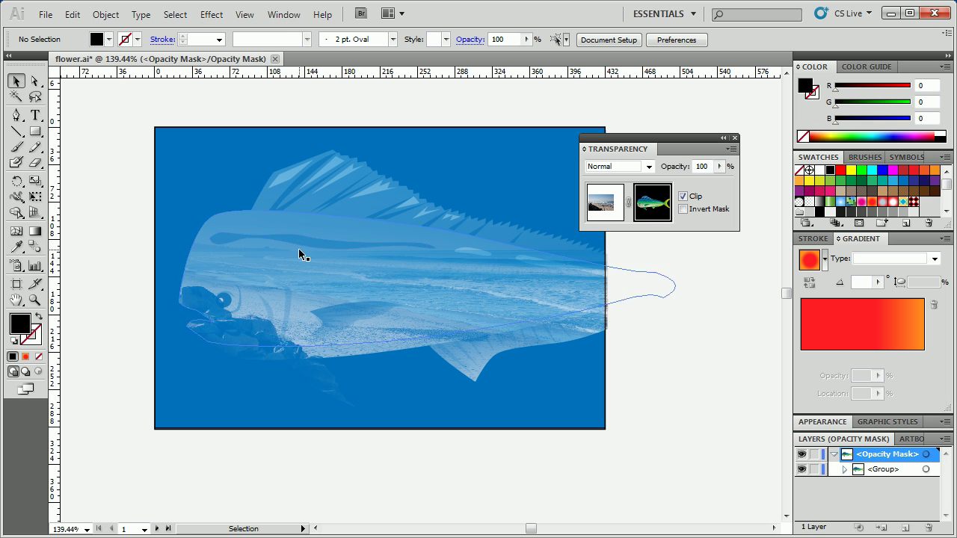
{"action": "left_click", "coordinate": [589, 215]}
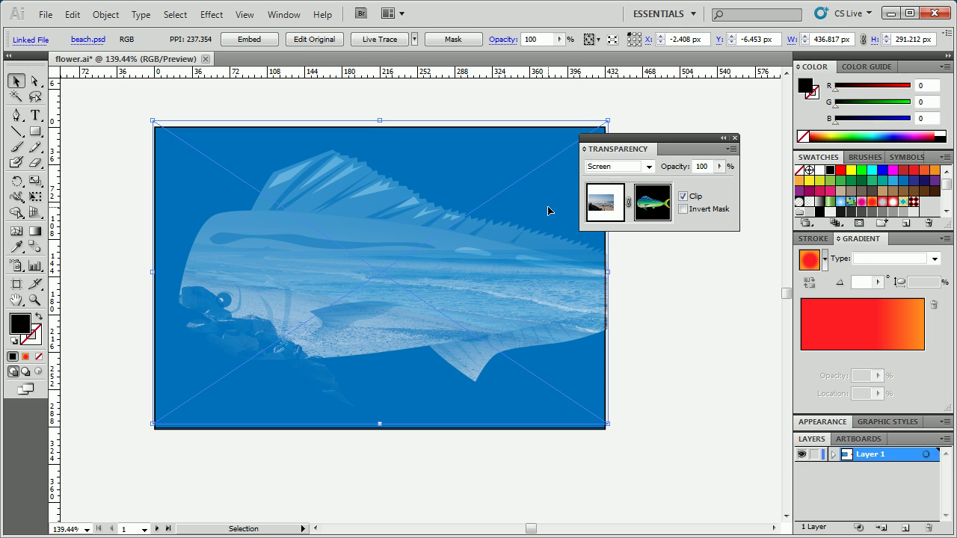
Set the photo's blending to Normal and choose Release Opacity Mask
{"action": "left_click", "coordinate": [648, 168]}
{"action": "left_click", "coordinate": [611, 179]}
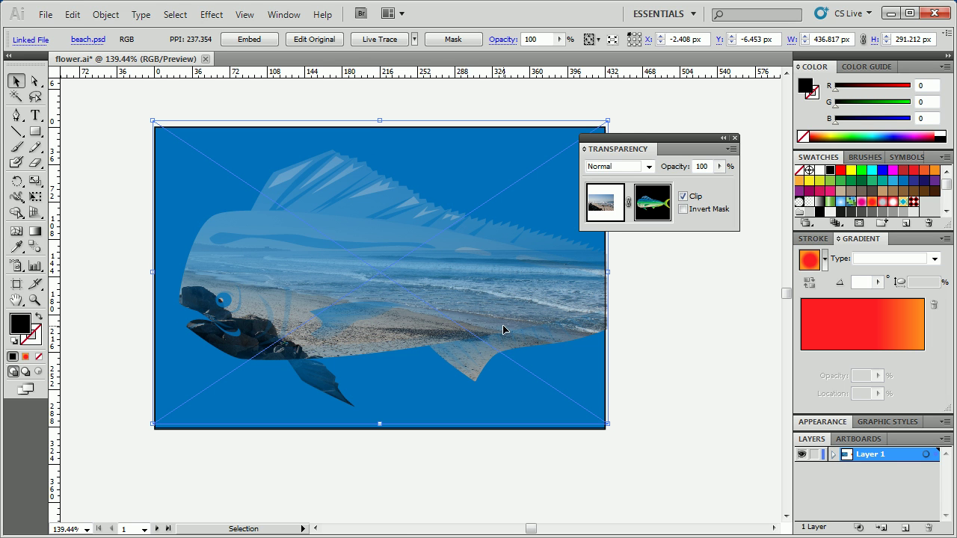
{"action": "left_click", "coordinate": [731, 151]}
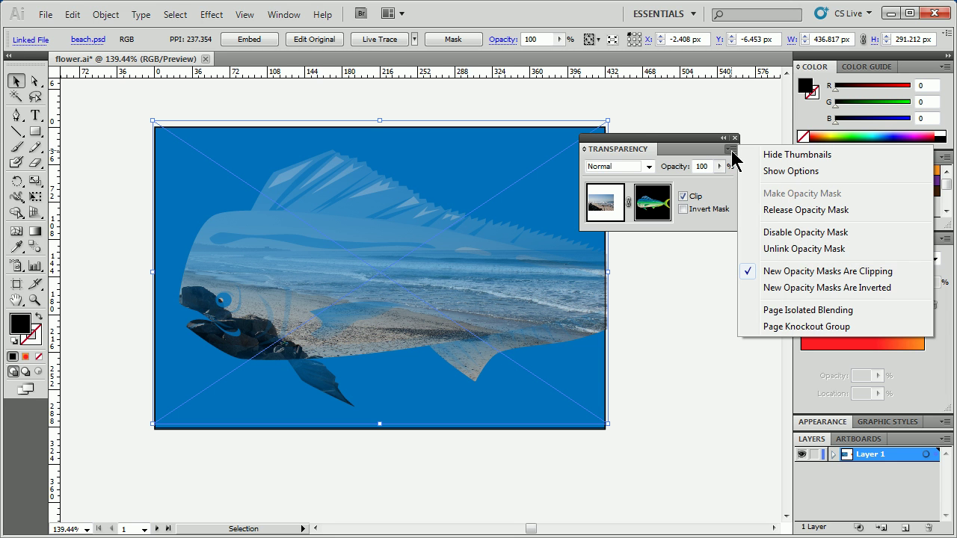
{"action": "left_click", "coordinate": [836, 212]}
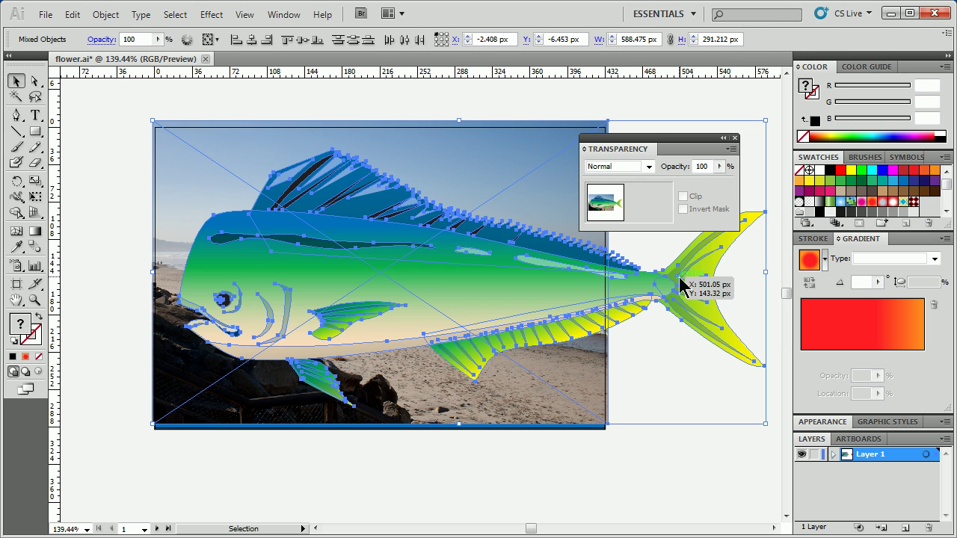